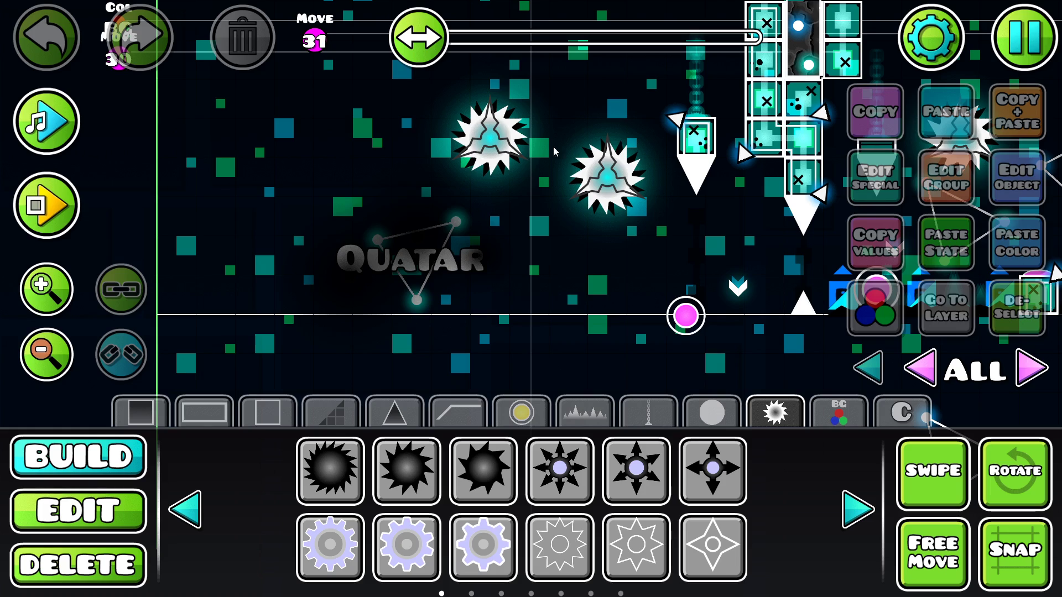
# - Examine the level's opening section, from the Quatar title through the saws and hanging spikes to the obstacles further along
pyautogui.moveTo(631, 166); pyautogui.dragTo(457, 214)
pyautogui.click(105, 503)
pyautogui.moveTo(327, 234); pyautogui.dragTo(590, 347)
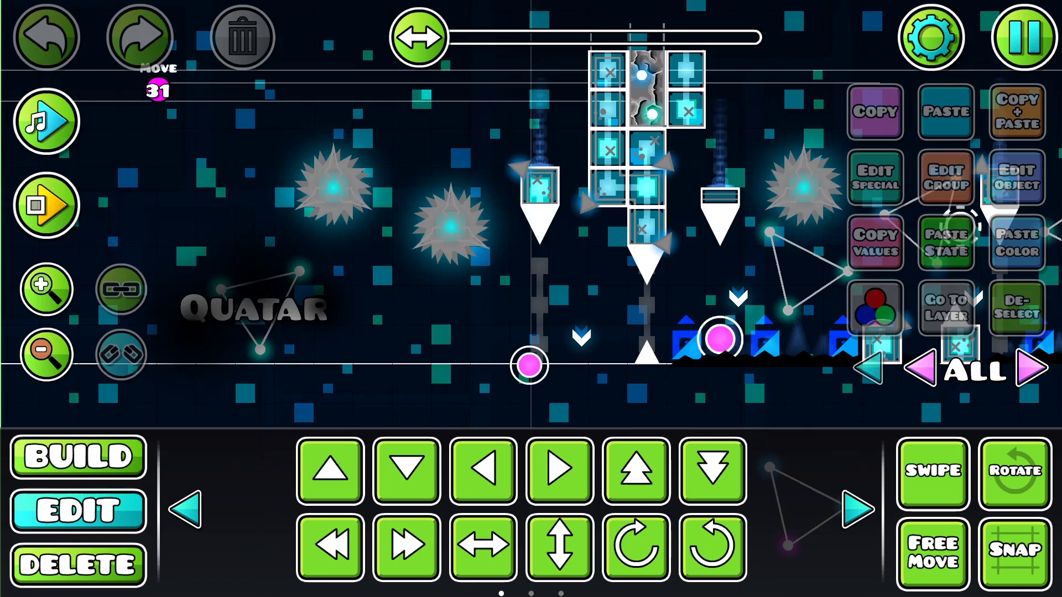
pyautogui.moveTo(41, 265); pyautogui.dragTo(200, 351)
pyautogui.click(47, 289)
pyautogui.click(46, 289)
pyautogui.click(46, 289)
pyautogui.moveTo(446, 290); pyautogui.dragTo(668, 62)
pyautogui.moveTo(539, 261); pyautogui.dragTo(373, 340)
pyautogui.moveTo(975, 94); pyautogui.dragTo(0, 214)
pyautogui.click(38, 357)
pyautogui.click(38, 358)
pyautogui.click(38, 357)
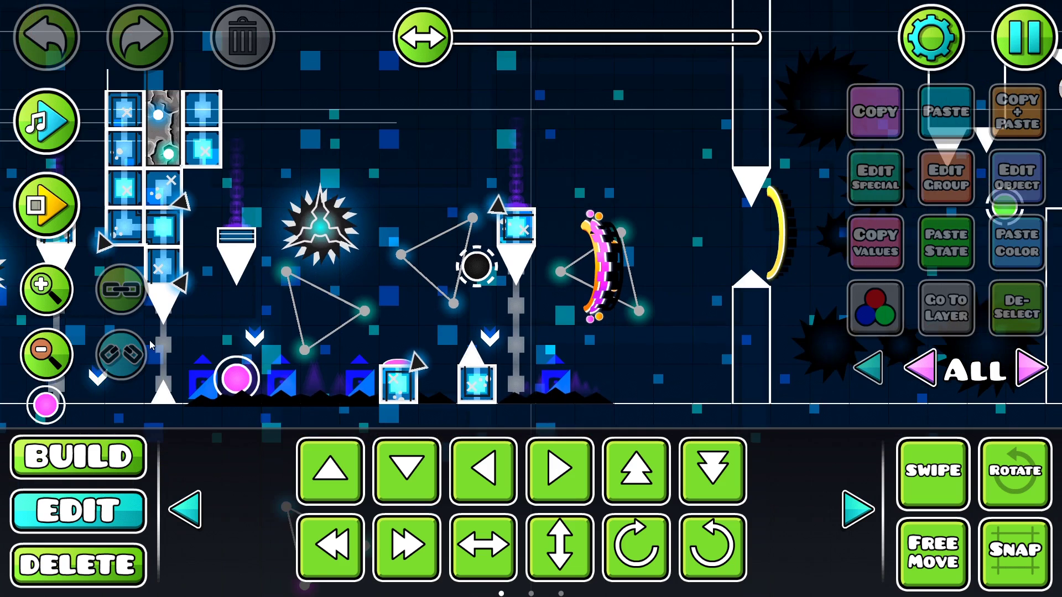
pyautogui.moveTo(527, 278); pyautogui.dragTo(646, 233)
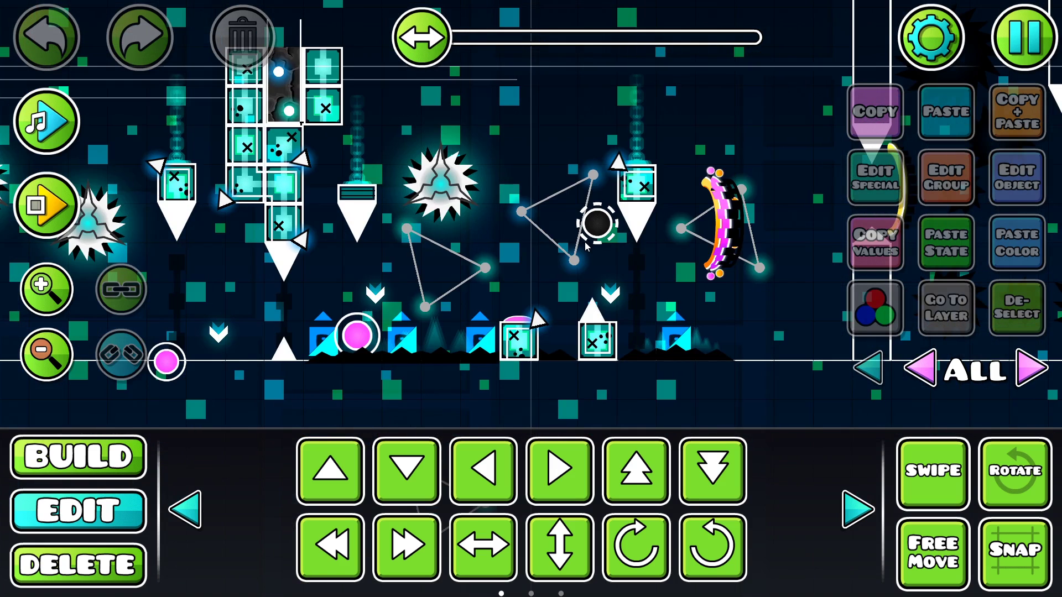
pyautogui.moveTo(587, 250); pyautogui.dragTo(671, 255)
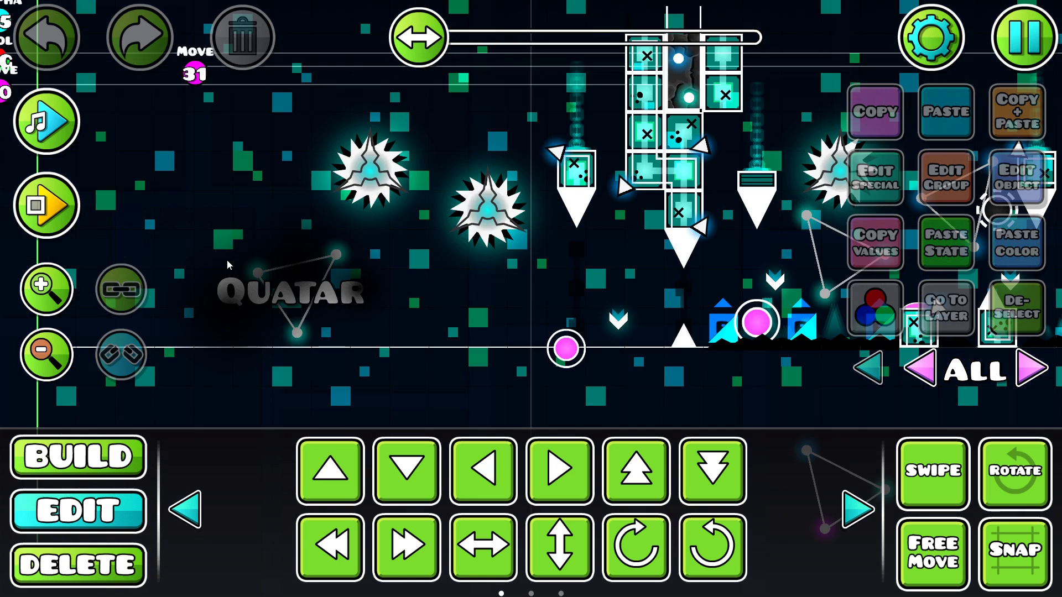
# - Save and playtest the level from the start, and return to the editor
pyautogui.click(1037, 46)
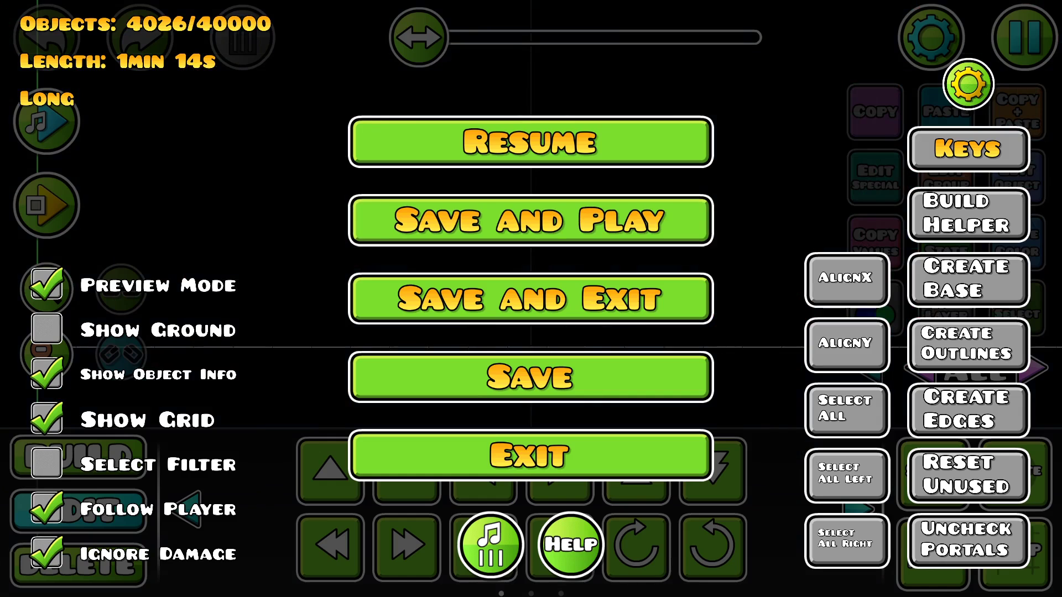
pyautogui.click(531, 218)
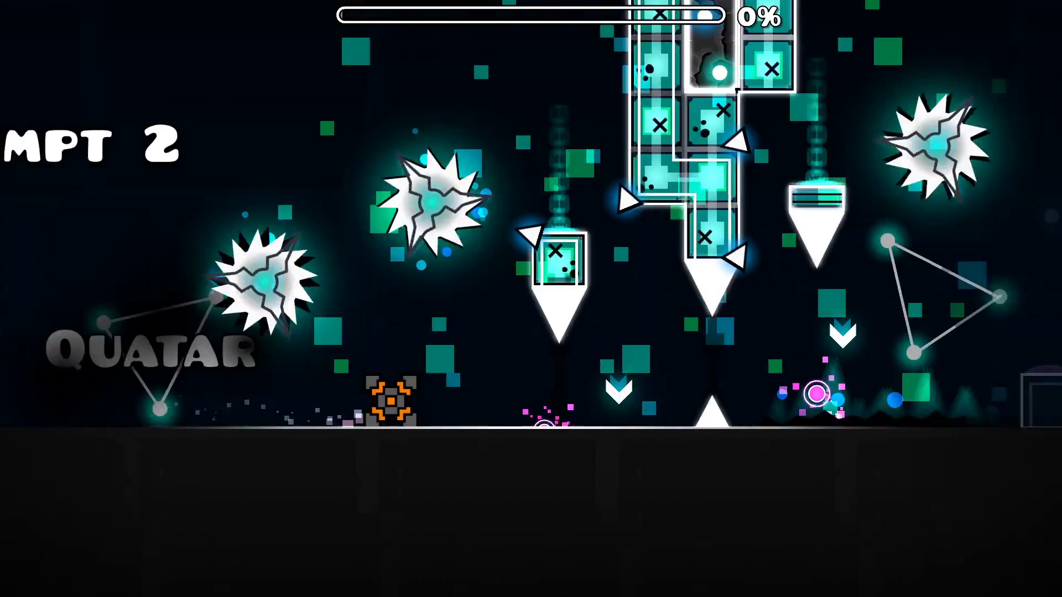
pyautogui.press('space')
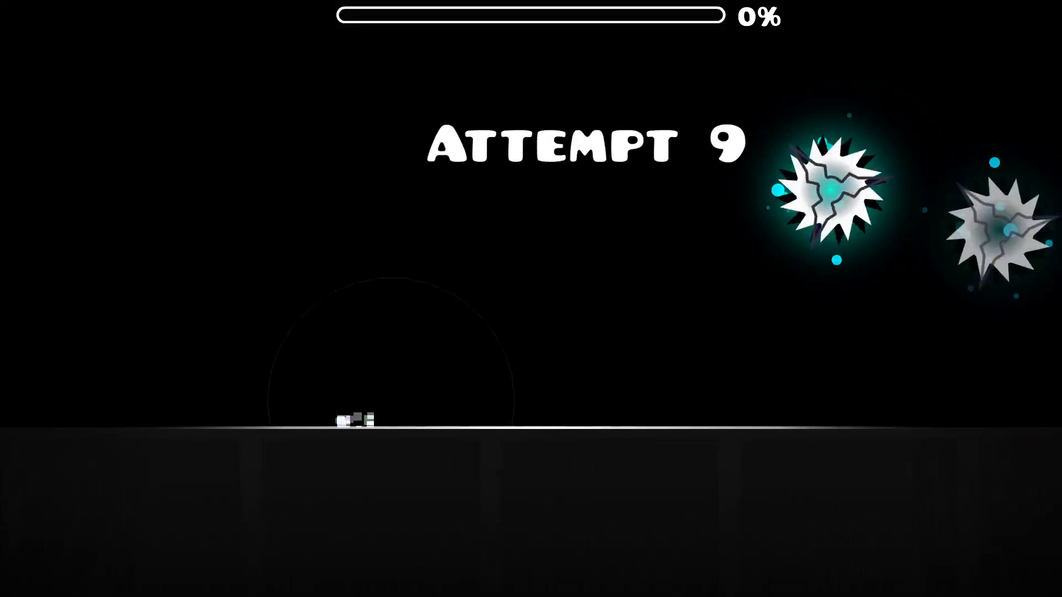
pyautogui.press('Escape')
# - Check the group IDs of two background squares near the Quatar title, and deselect them
pyautogui.click(191, 339)
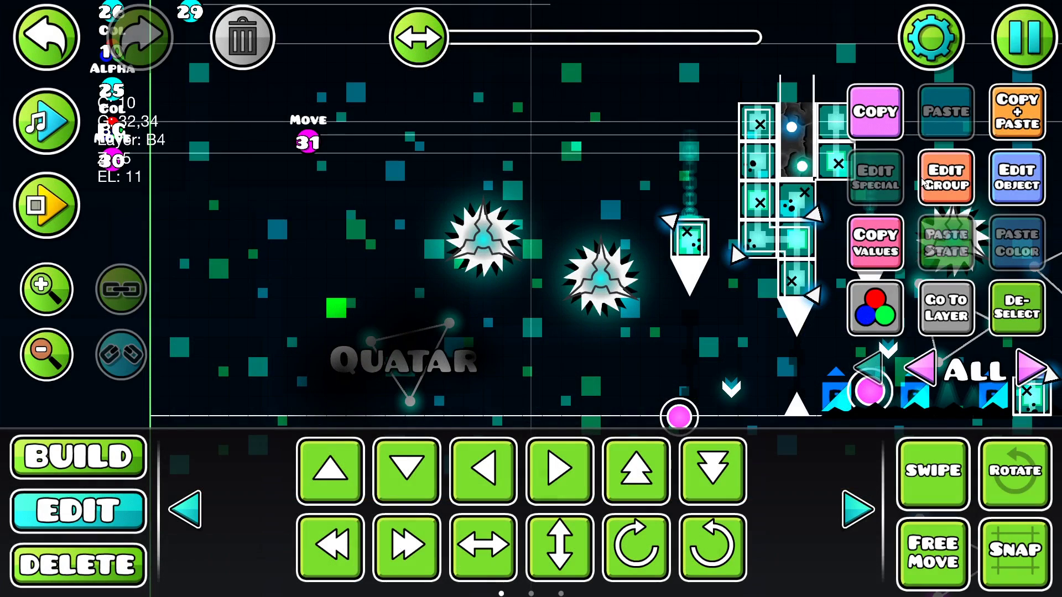
pyautogui.click(940, 190)
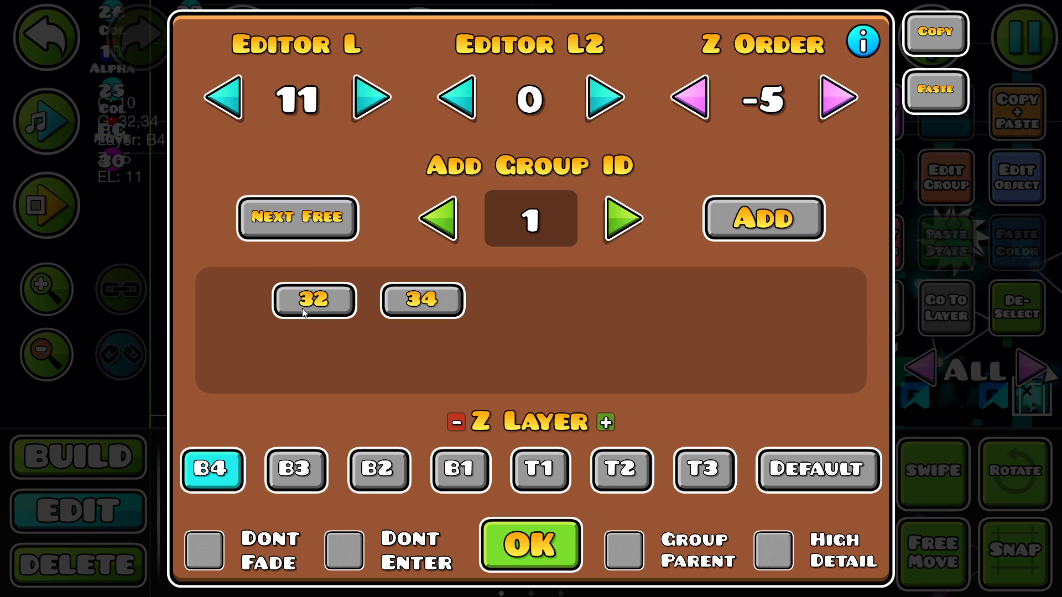
pyautogui.click(500, 531)
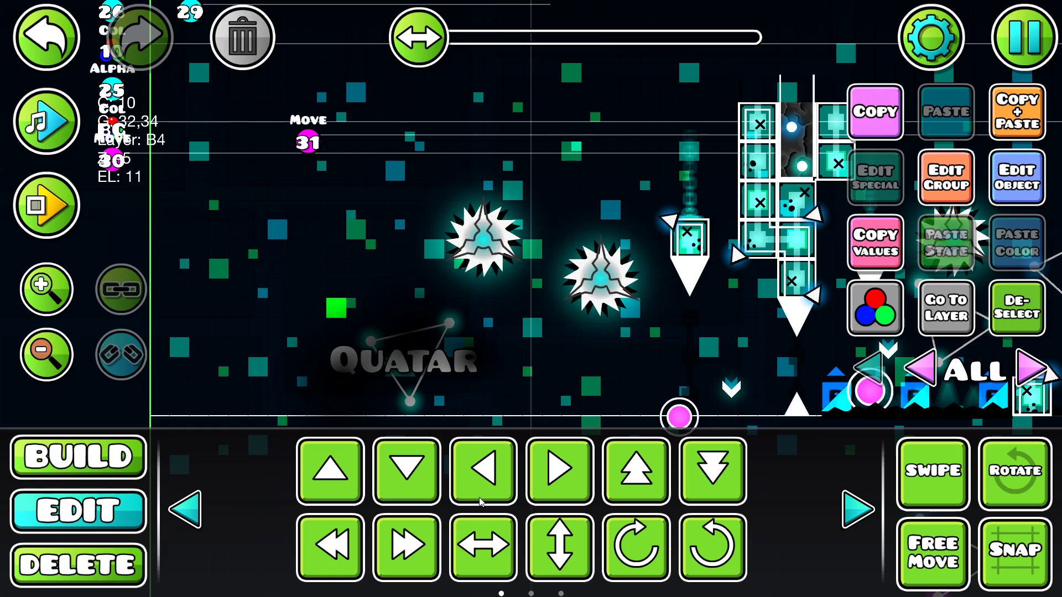
pyautogui.click(368, 247)
pyautogui.click(945, 191)
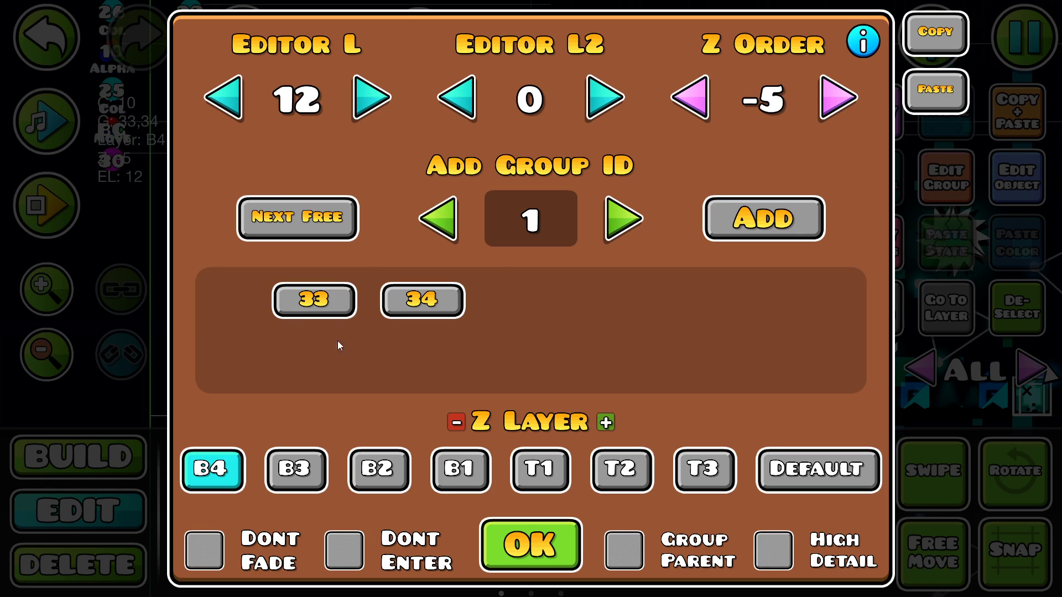
pyautogui.click(526, 544)
pyautogui.click(1024, 303)
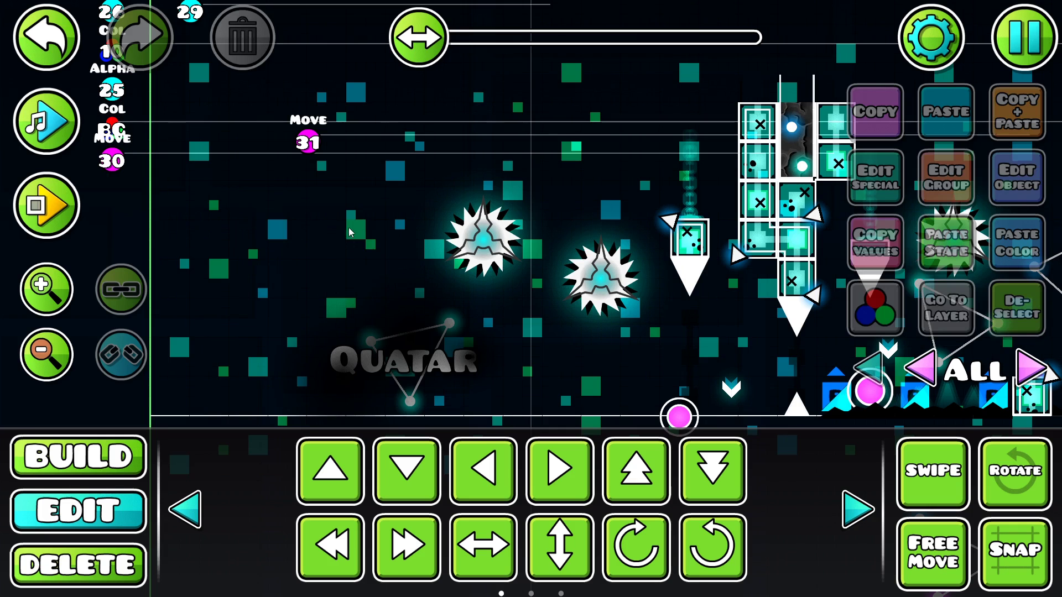
# - Inspect the settings of the Move trigger for group 32 at the level start, and deselect it
pyautogui.moveTo(369, 251); pyautogui.dragTo(535, 388)
pyautogui.moveTo(453, 268); pyautogui.dragTo(526, 439)
pyautogui.moveTo(399, 276); pyautogui.dragTo(480, 433)
pyautogui.scroll(3, 479, 433)
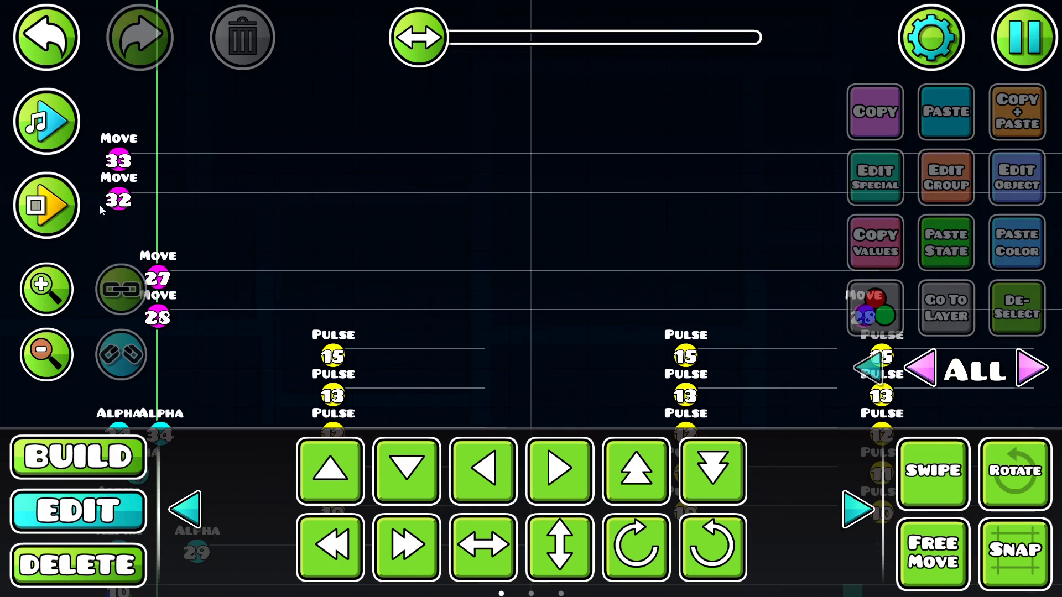
pyautogui.click(116, 200)
pyautogui.click(1025, 209)
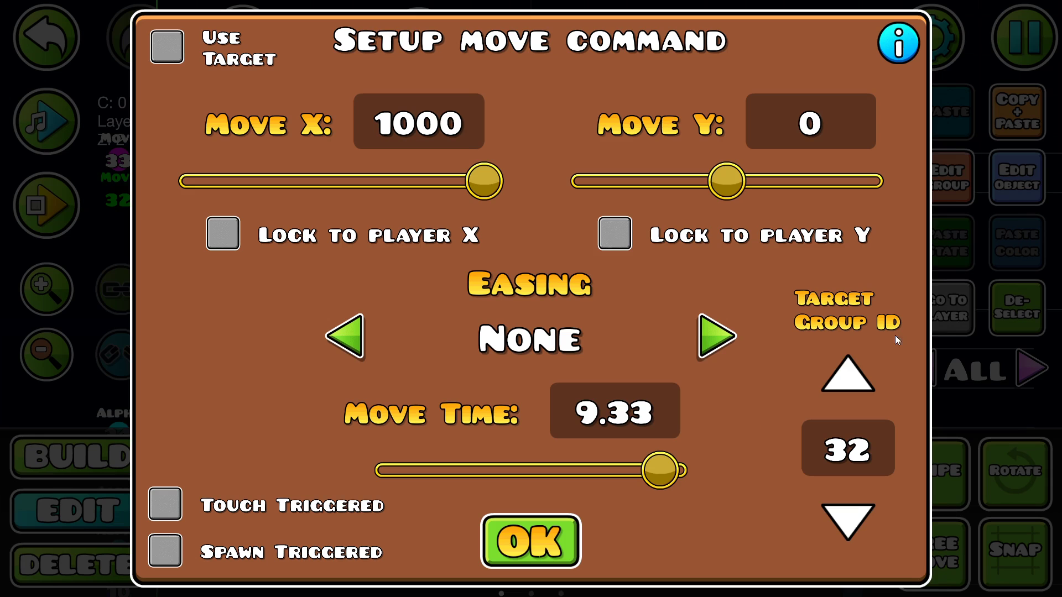
pyautogui.click(531, 541)
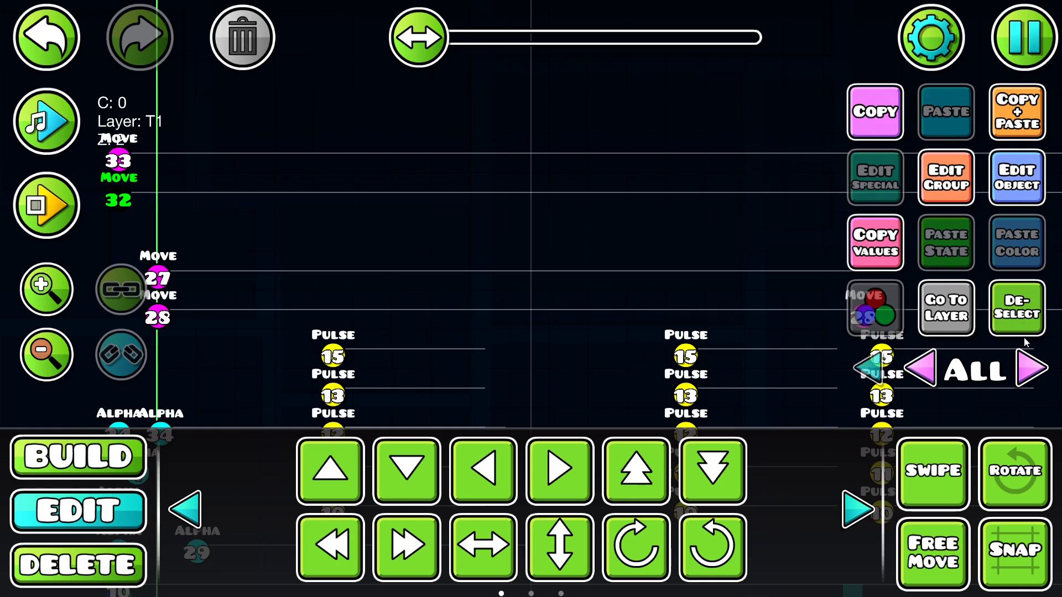
pyautogui.click(1017, 308)
pyautogui.click(78, 457)
pyautogui.scroll(-2, 689, 301)
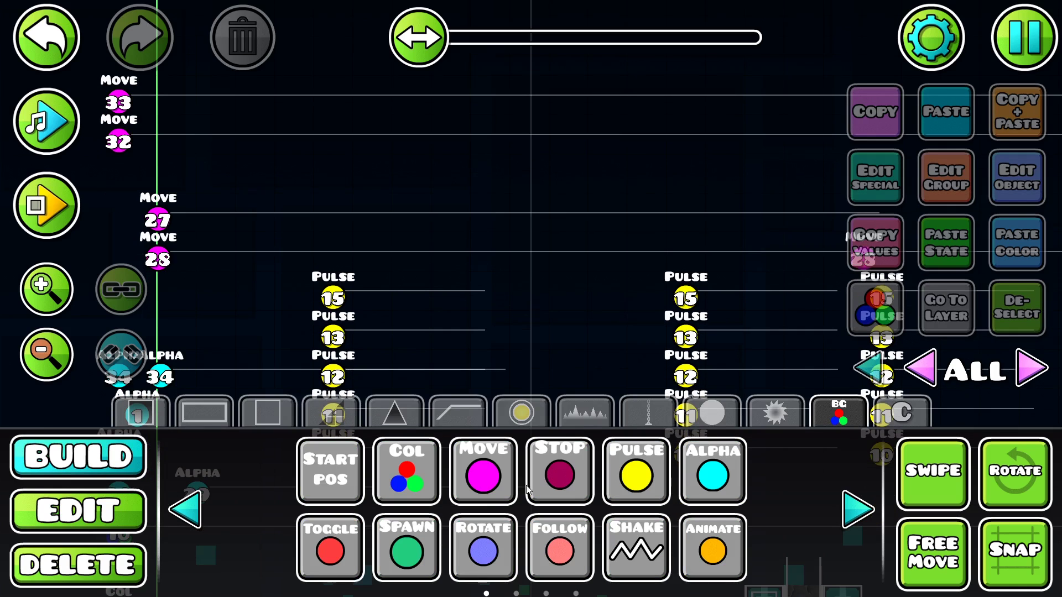
pyautogui.click(559, 471)
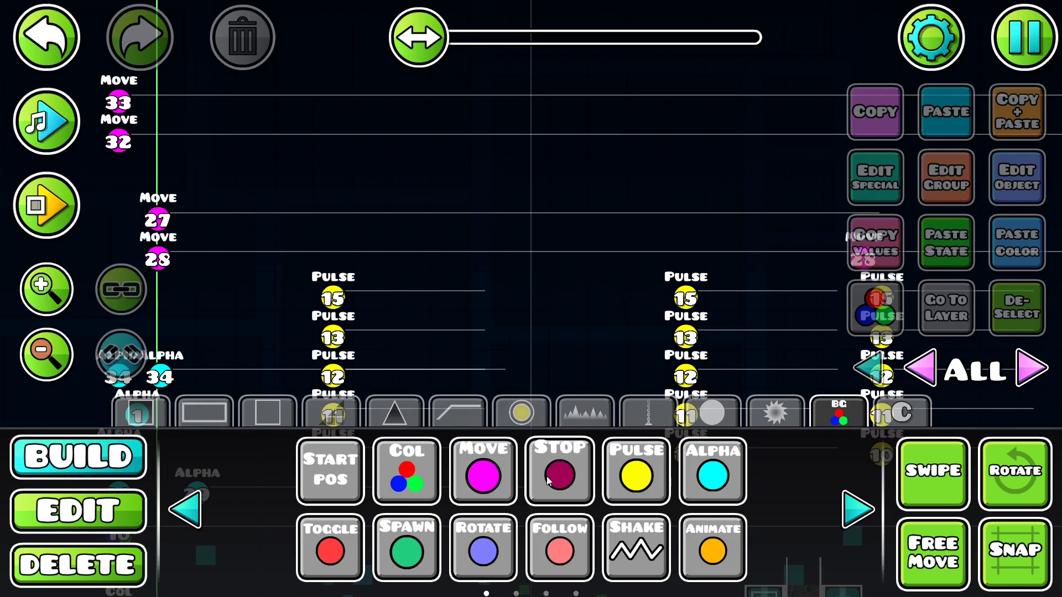
pyautogui.click(166, 176)
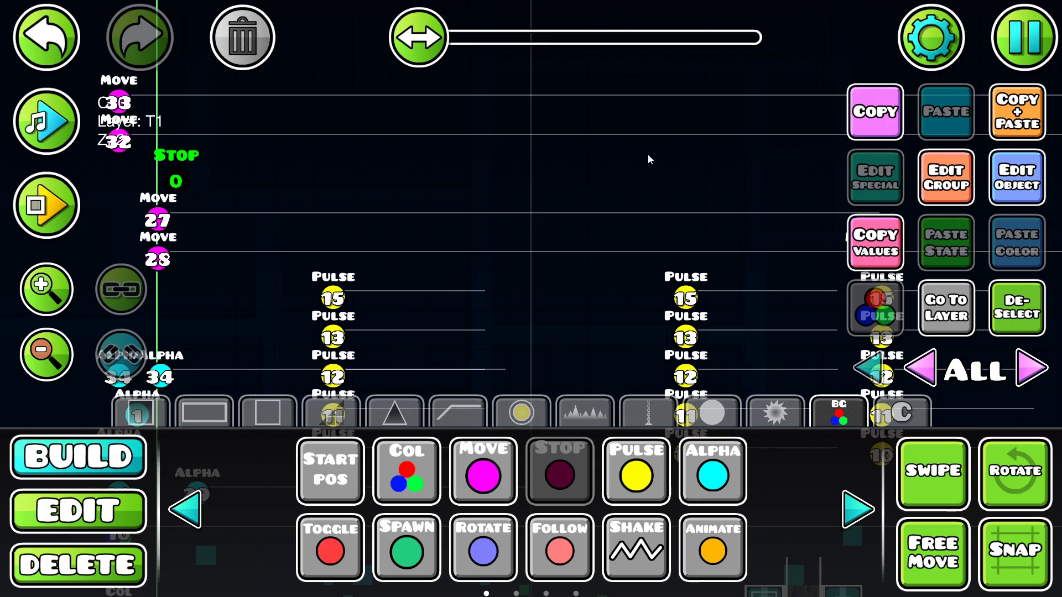
pyautogui.click(245, 42)
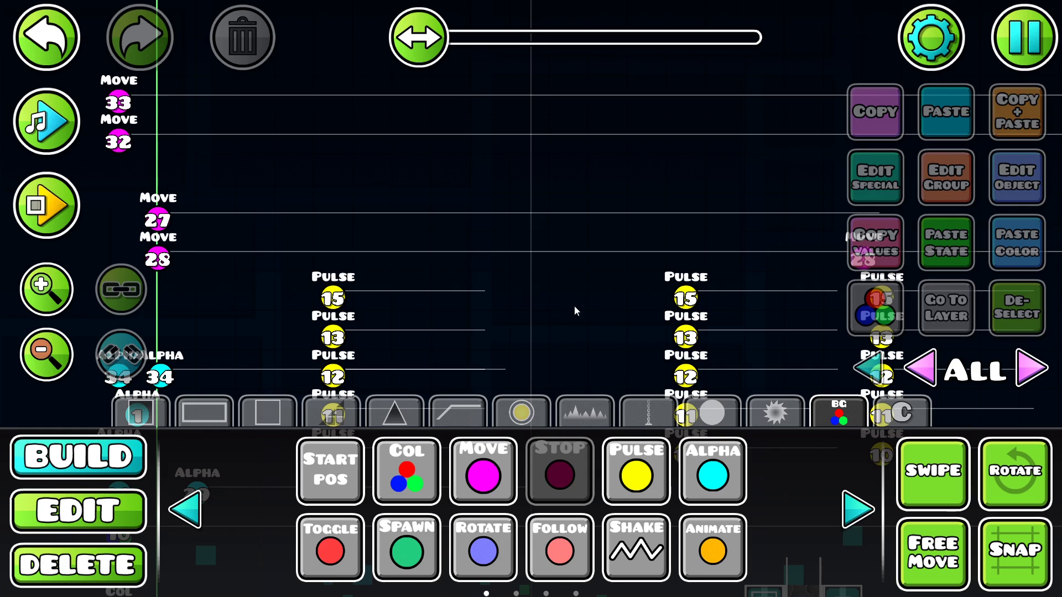
# - Place an On Death trigger before the level start, just above the Alpha 34 trigger and in line with the Move 32 and 33 triggers
pyautogui.click(858, 510)
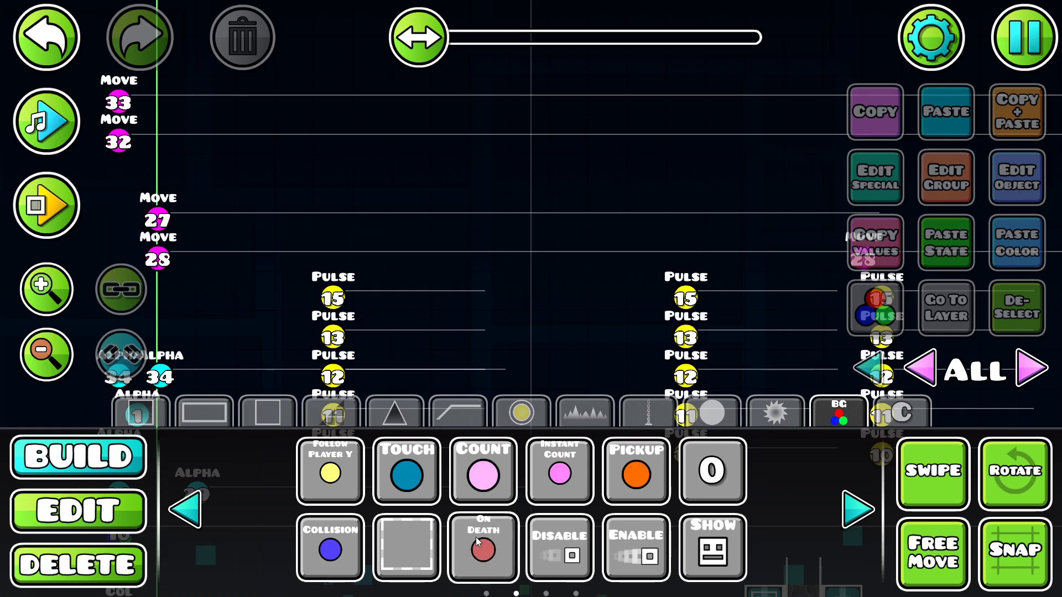
pyautogui.click(169, 177)
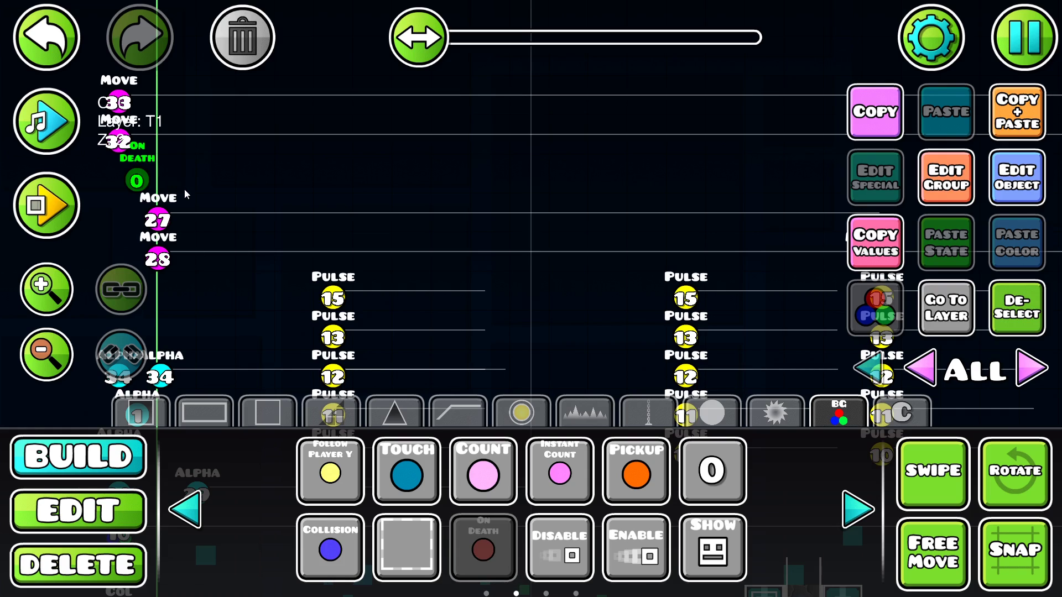
pyautogui.press('a')
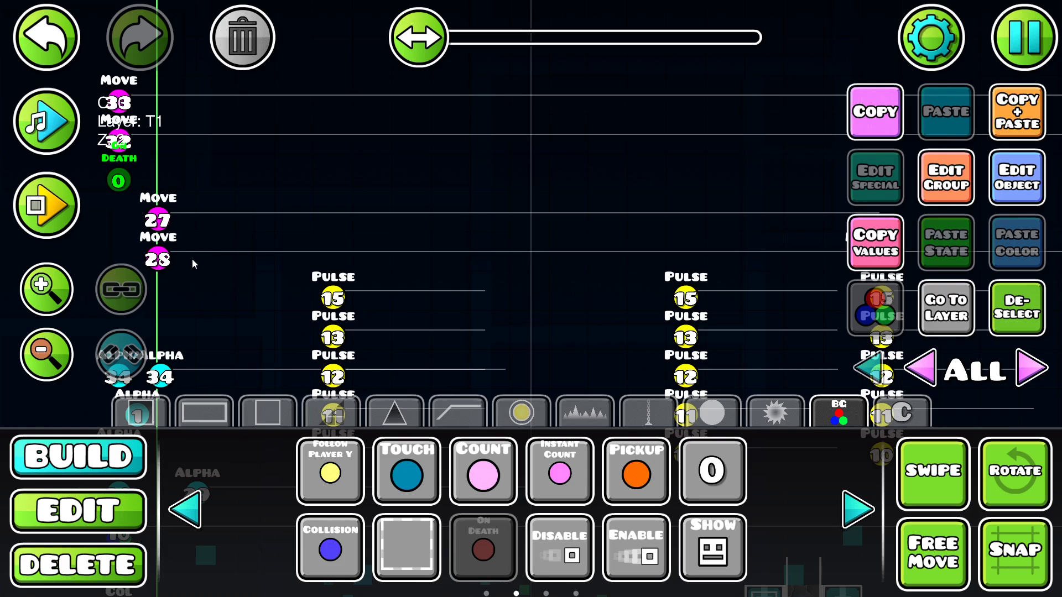
pyautogui.press('s')
pyautogui.press('s')
pyautogui.press('s')
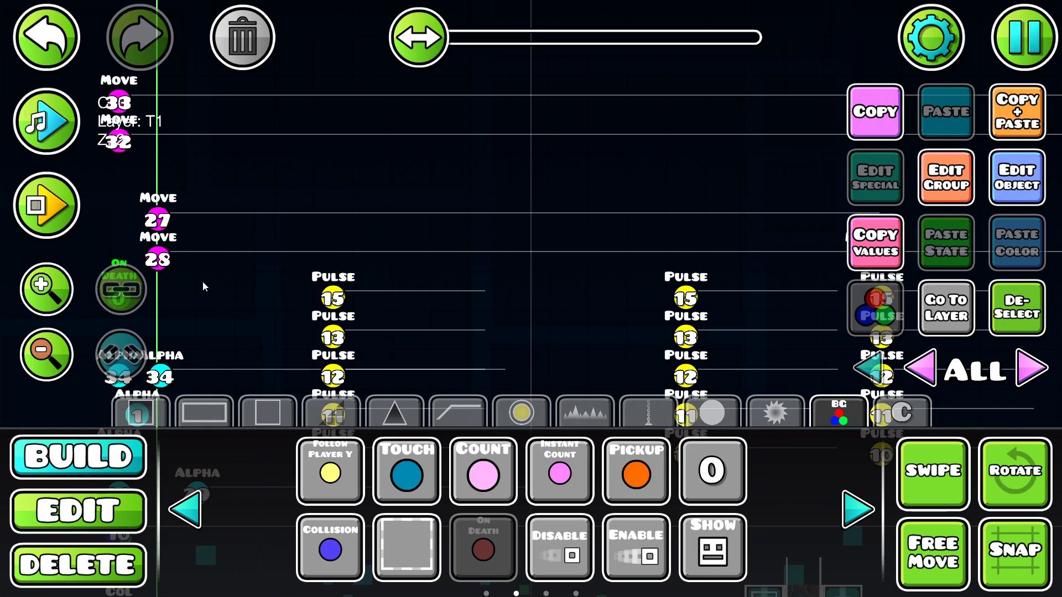
# - Set the On Death trigger's group ID to 35 and enable Activate Group
pyautogui.scroll(-2, 202, 281)
pyautogui.press('2')
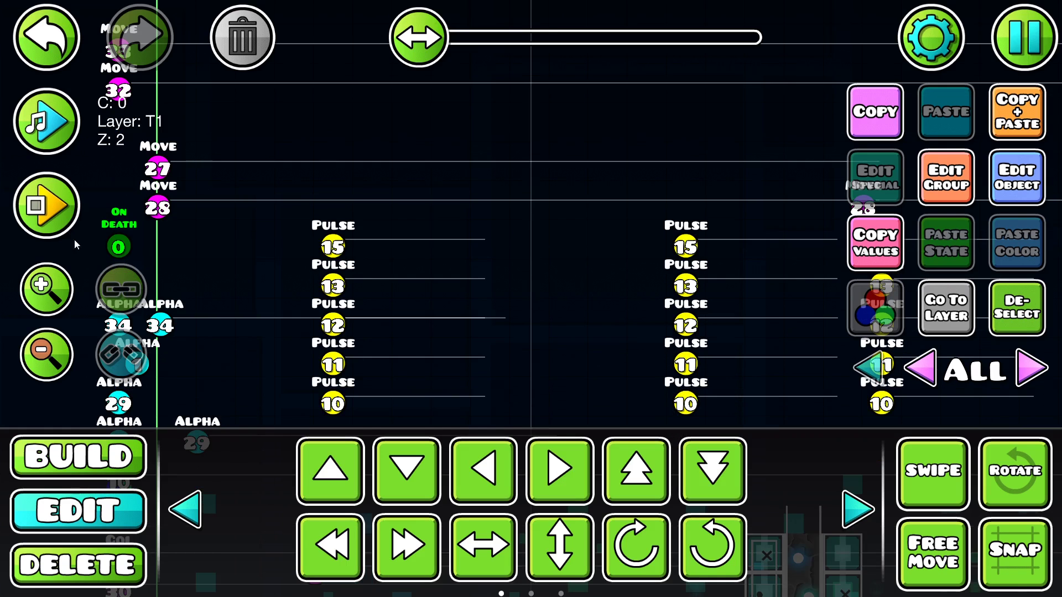
pyautogui.click(946, 177)
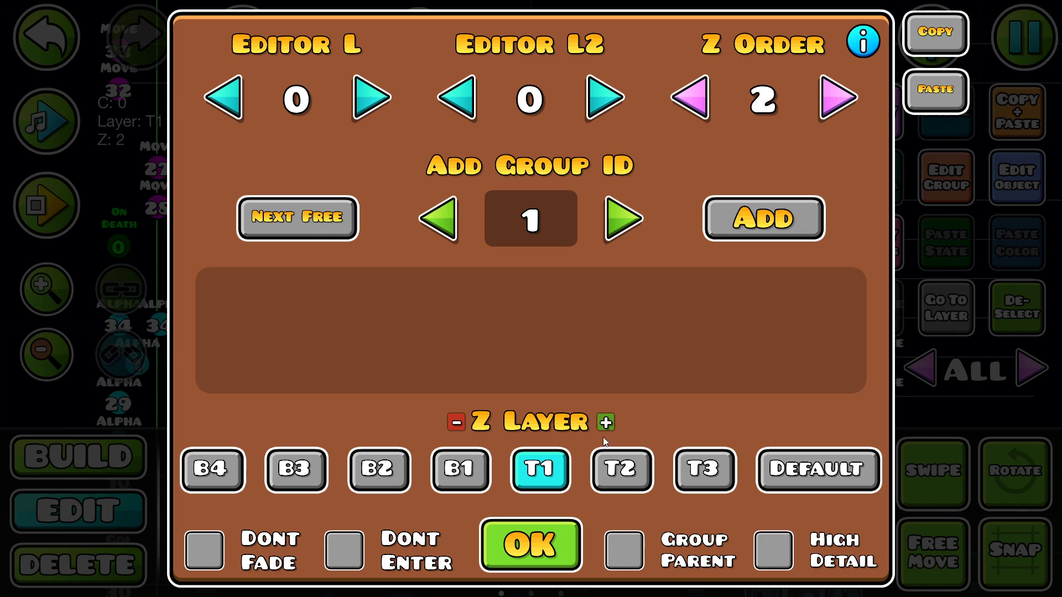
pyautogui.click(534, 545)
pyautogui.click(1007, 174)
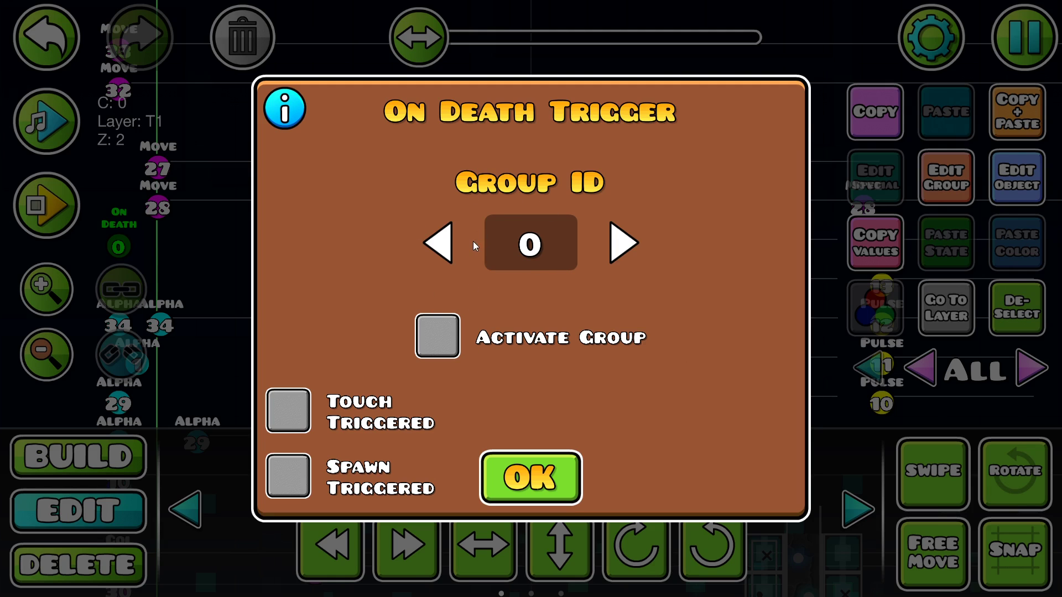
pyautogui.write('5')
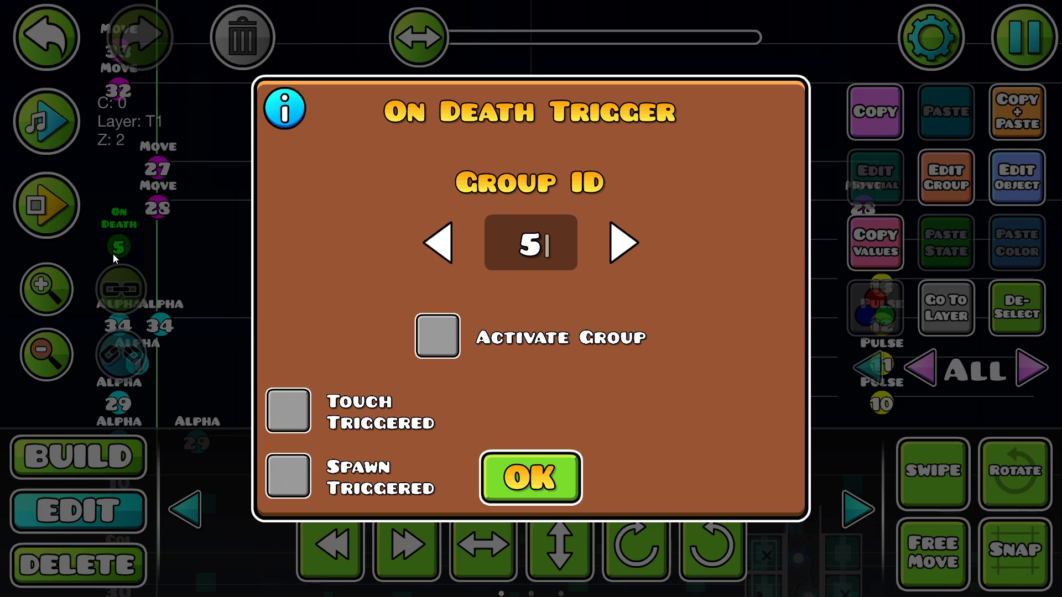
pyautogui.press('BackSpace')
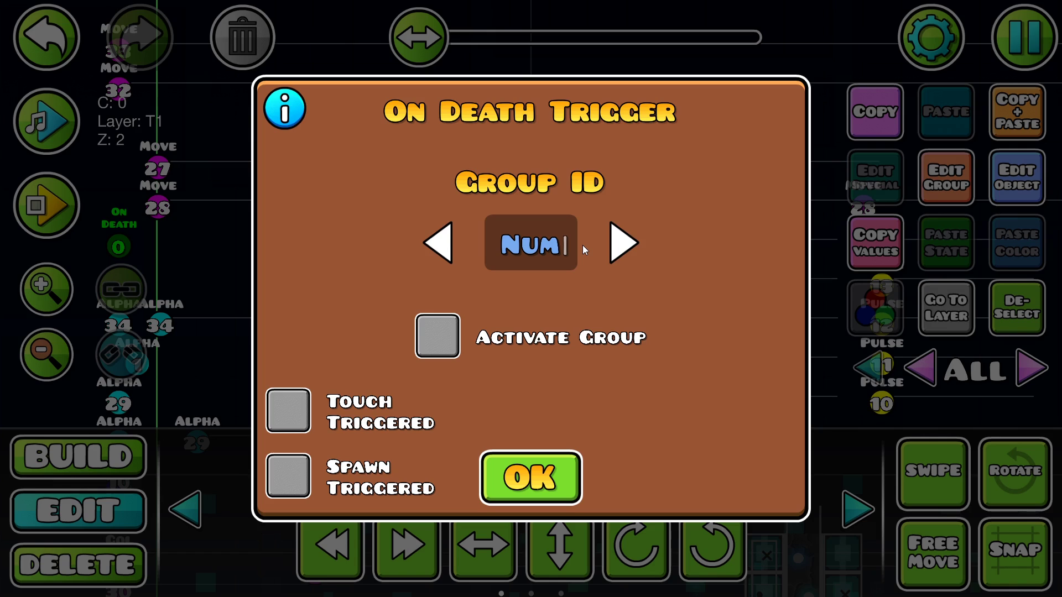
pyautogui.write('35')
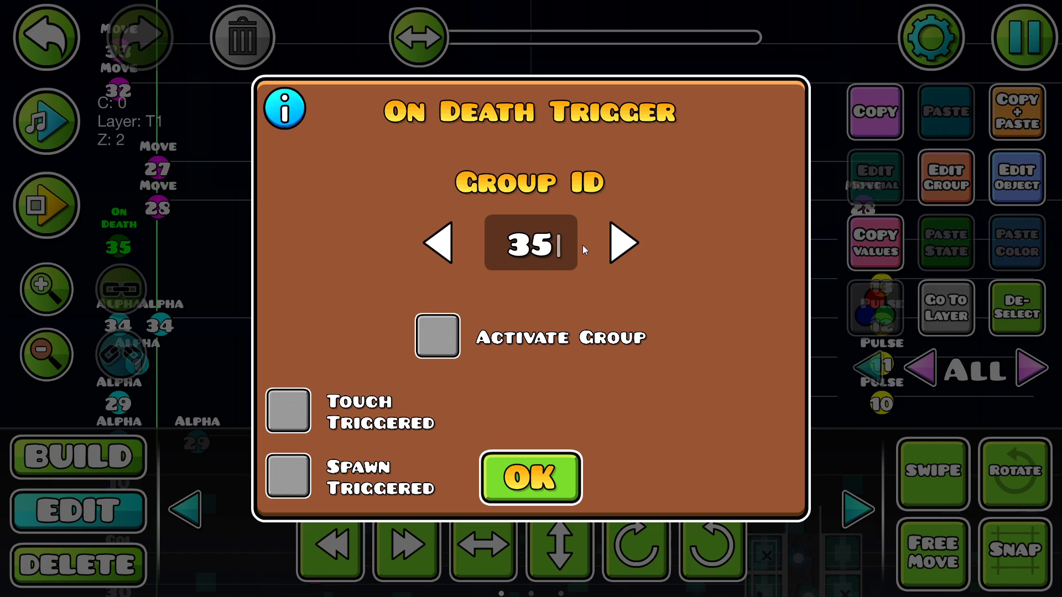
pyautogui.click(450, 336)
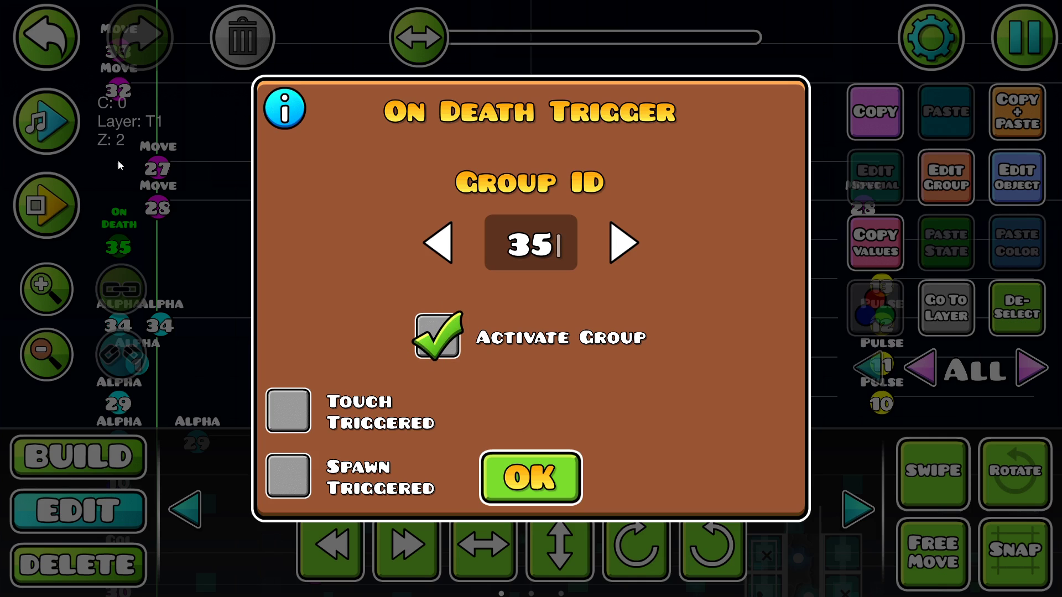
pyautogui.click(513, 482)
# - Duplicate the Move triggers for groups 32 and 33, placing the copies directly above the originals
pyautogui.scroll(5, 492, 408)
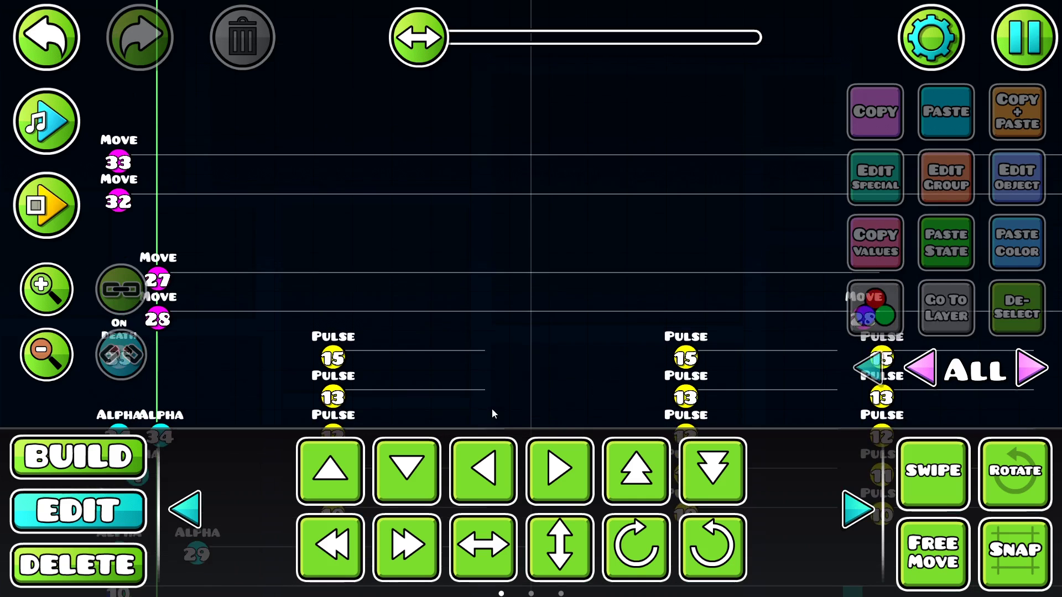
pyautogui.press('shift')
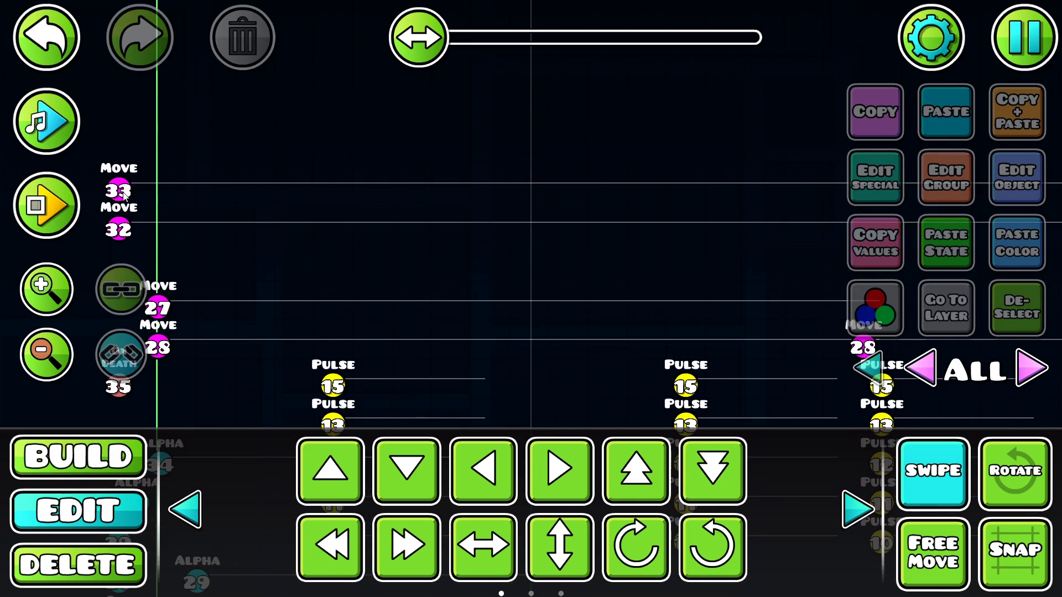
pyautogui.moveTo(115, 181); pyautogui.dragTo(126, 232)
pyautogui.click(1007, 124)
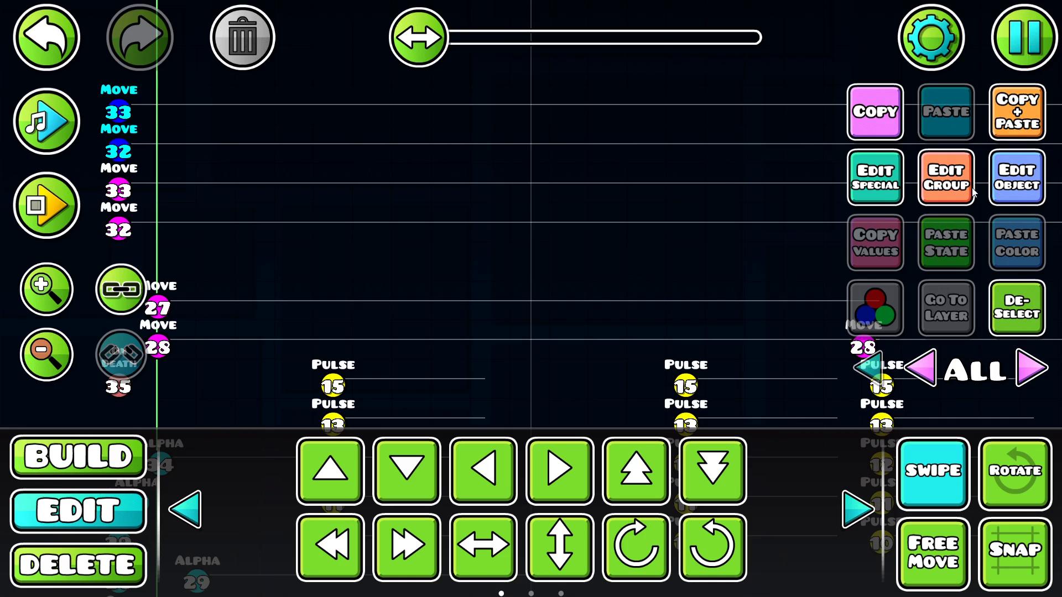
# - Make the two copied Move triggers Spawn Triggered and deselect them
pyautogui.click(999, 193)
pyautogui.click(165, 551)
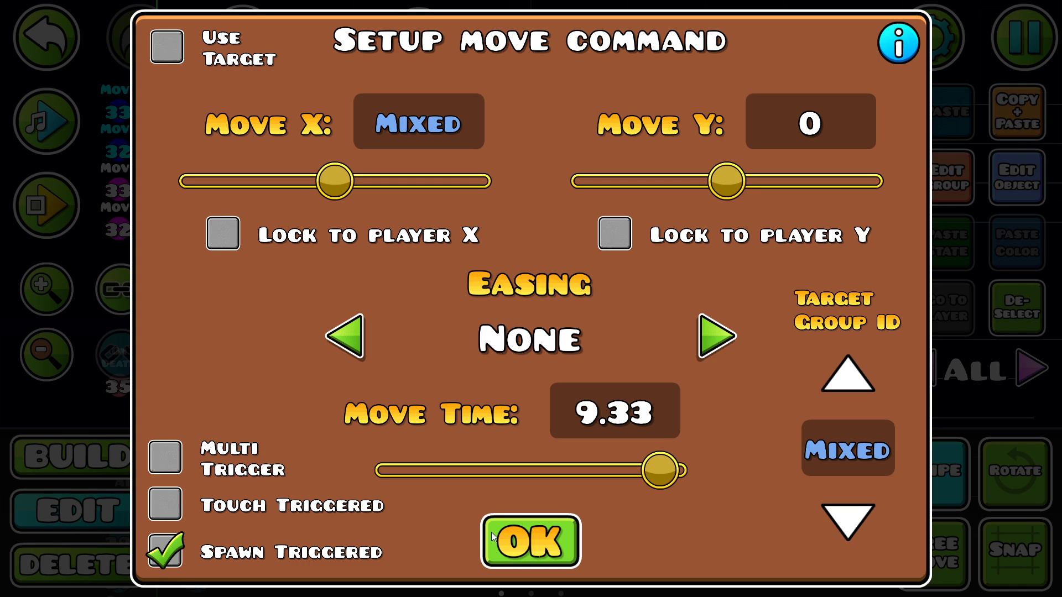
pyautogui.click(531, 541)
pyautogui.click(1012, 316)
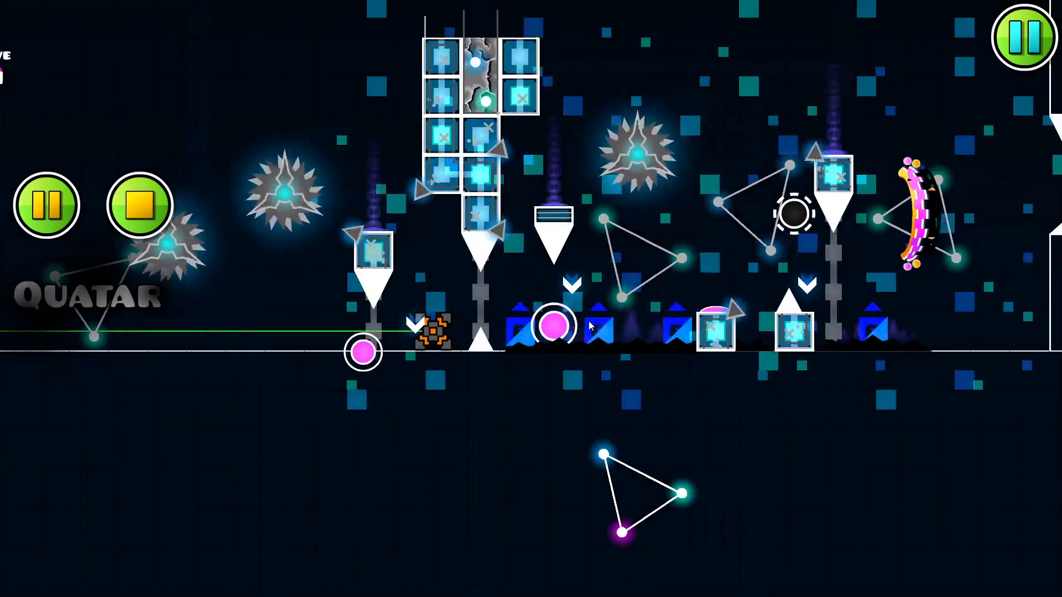
# - Stop the playtest and review the settings shared by the two copied Move triggers for groups 32 and 33
pyautogui.click(139, 205)
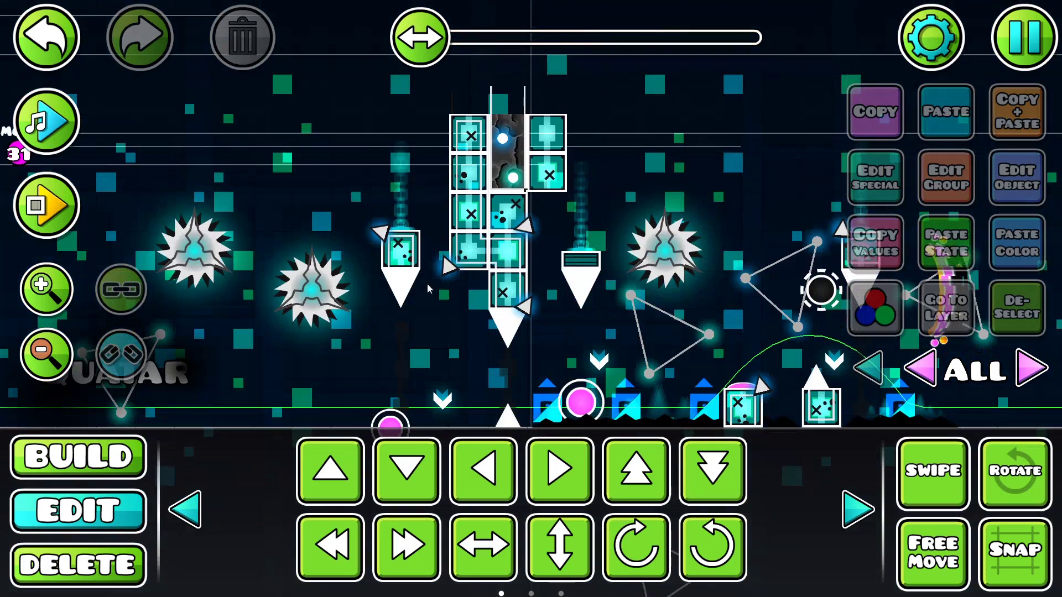
pyautogui.moveTo(398, 224); pyautogui.dragTo(693, 346)
pyautogui.scroll(6, 600, 379)
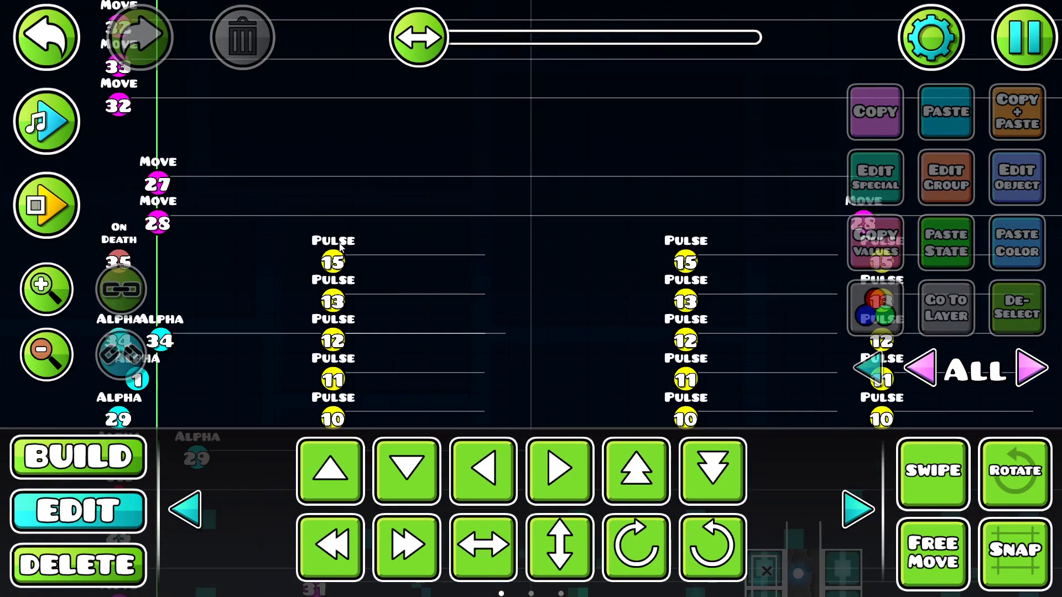
pyautogui.scroll(4, 340, 248)
pyautogui.press('shift')
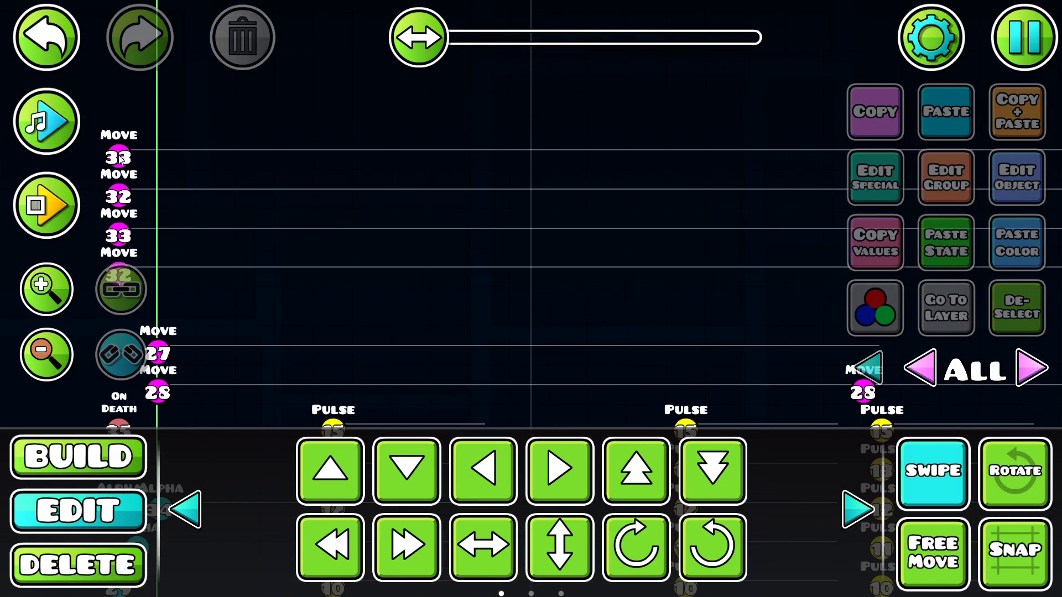
pyautogui.moveTo(121, 159); pyautogui.dragTo(208, 195)
pyautogui.click(1018, 180)
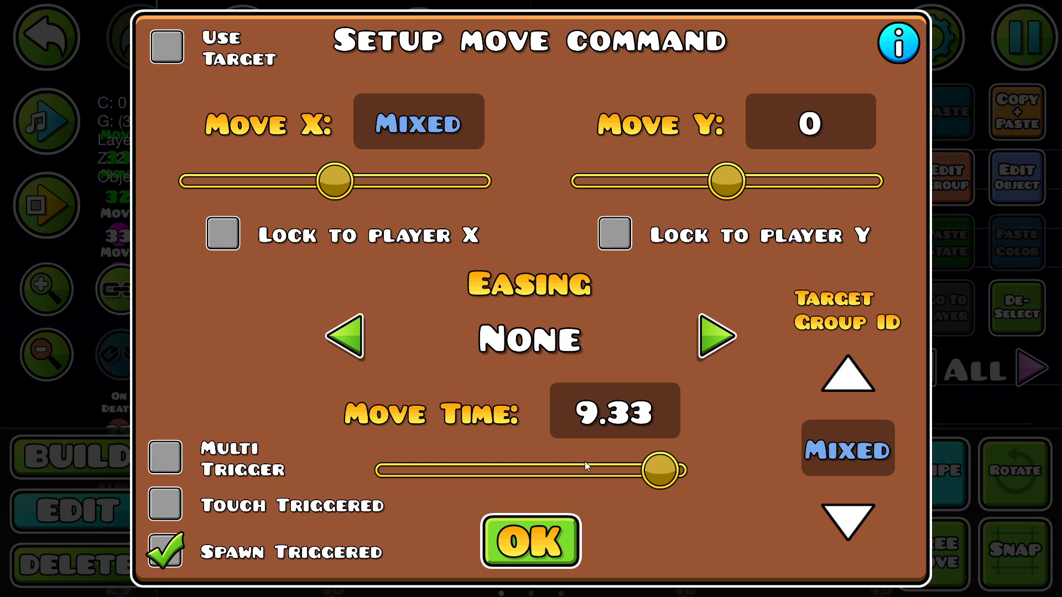
pyautogui.click(502, 526)
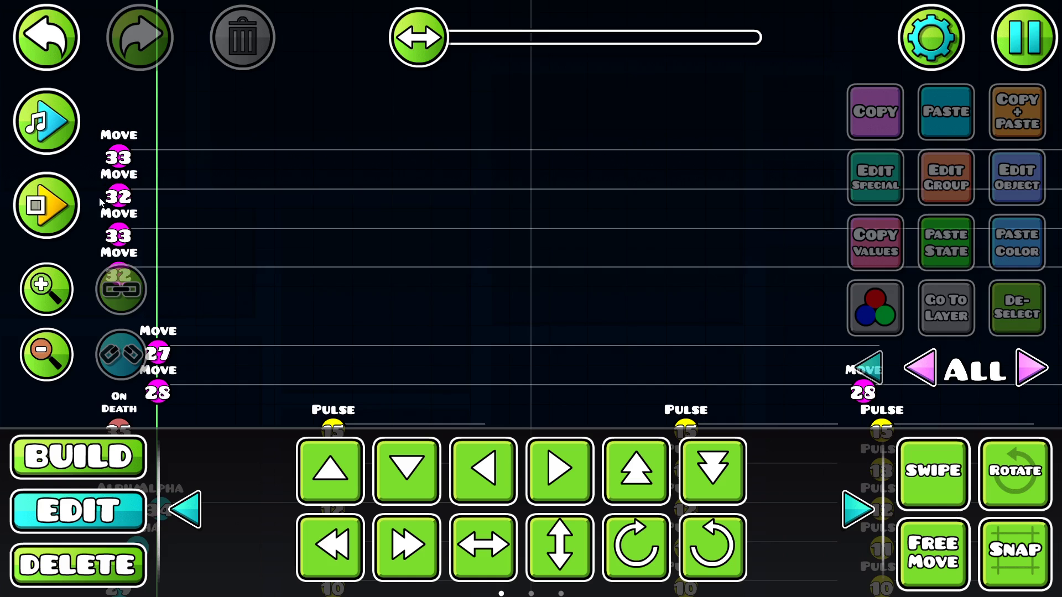
# - Set Move X to -1000 on the copied Move trigger for group 32 and recheck its settings
pyautogui.click(117, 197)
pyautogui.scroll(-1, 288, 173)
pyautogui.click(1038, 191)
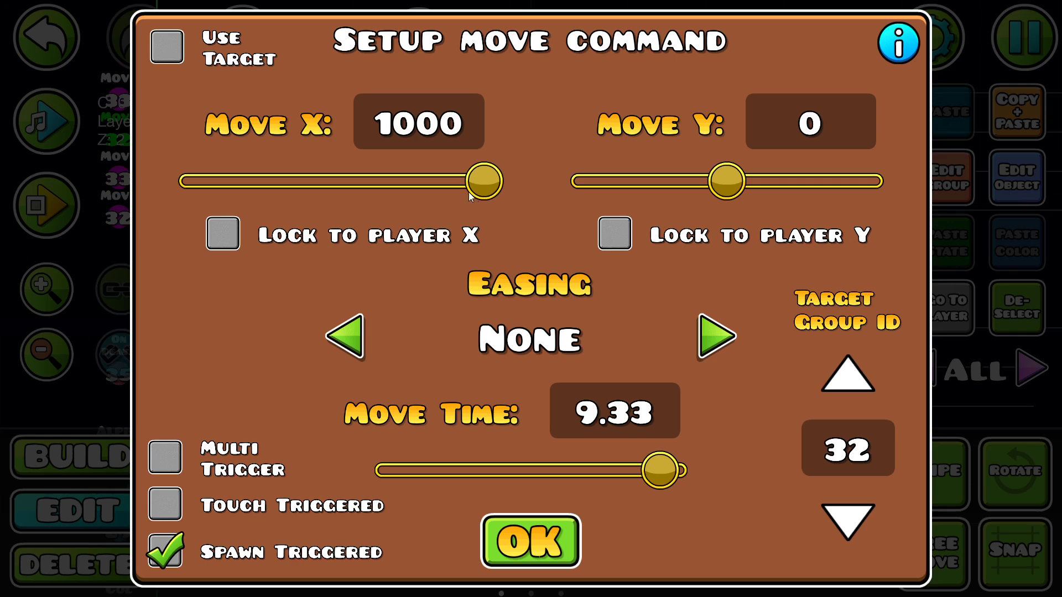
pyautogui.click(436, 131)
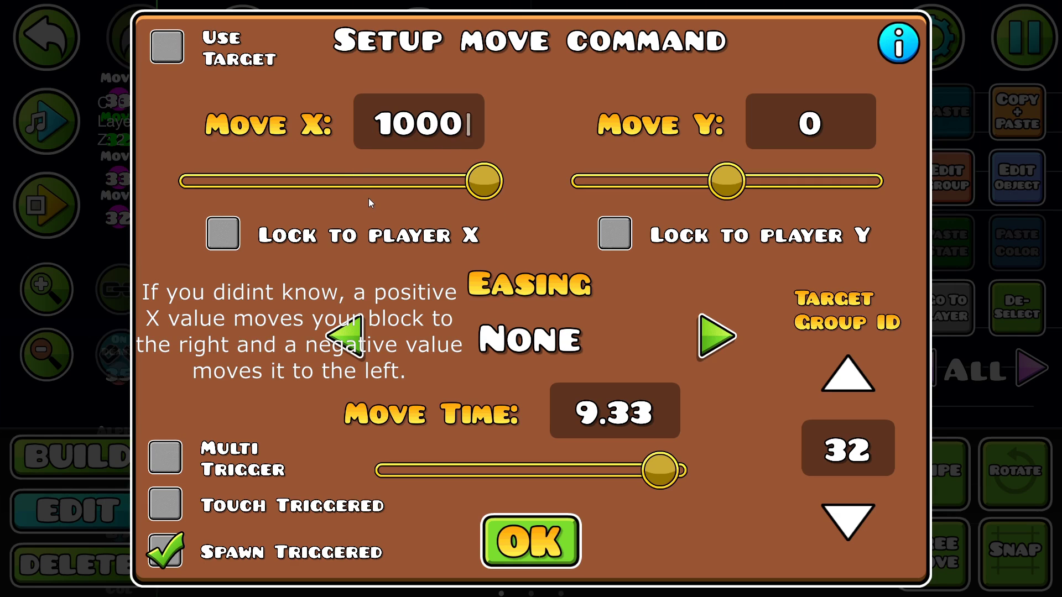
pyautogui.press('BackSpace')
pyautogui.press('BackSpace')
pyautogui.press('BackSpace')
pyautogui.press('BackSpace')
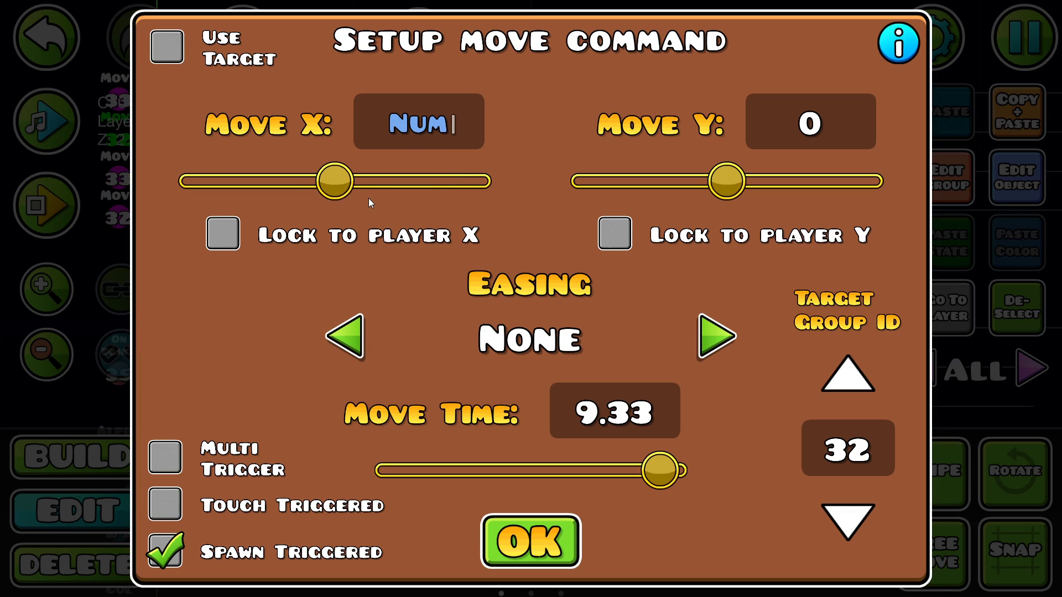
pyautogui.write('-1000')
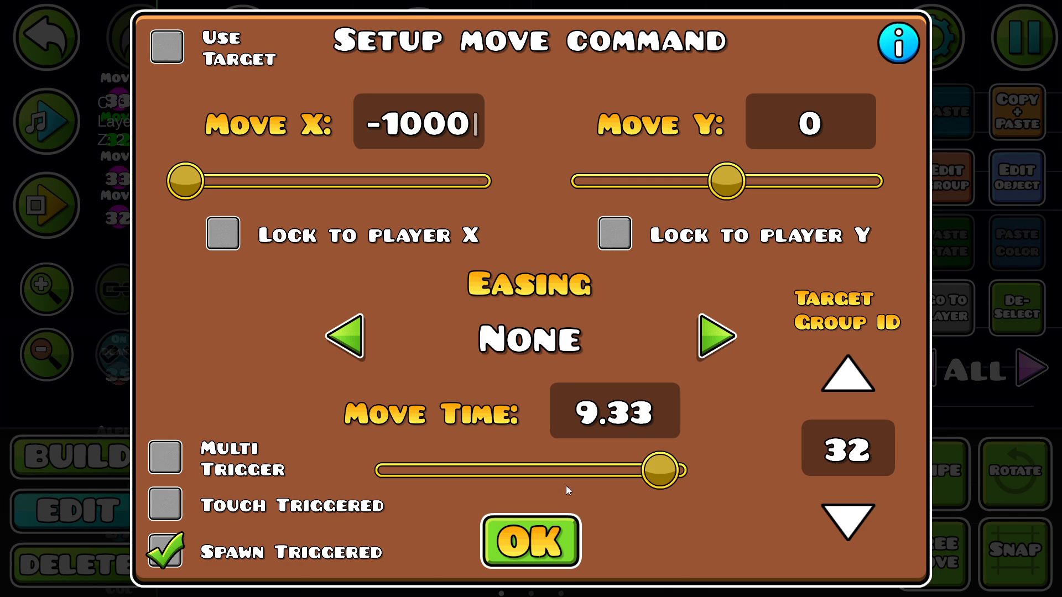
pyautogui.click(548, 534)
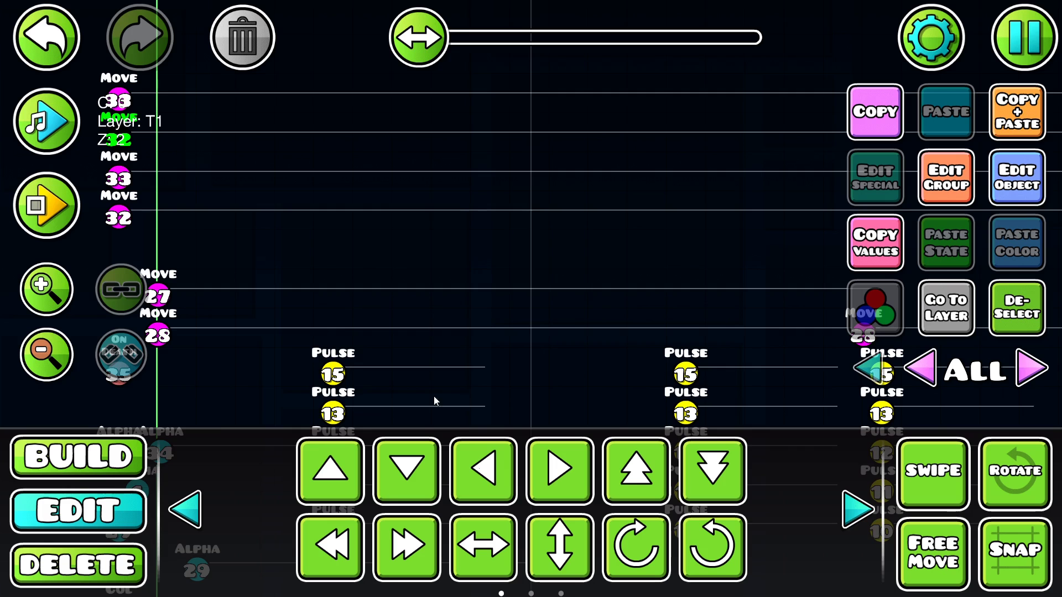
pyautogui.click(1013, 315)
pyautogui.click(121, 143)
pyautogui.click(1001, 194)
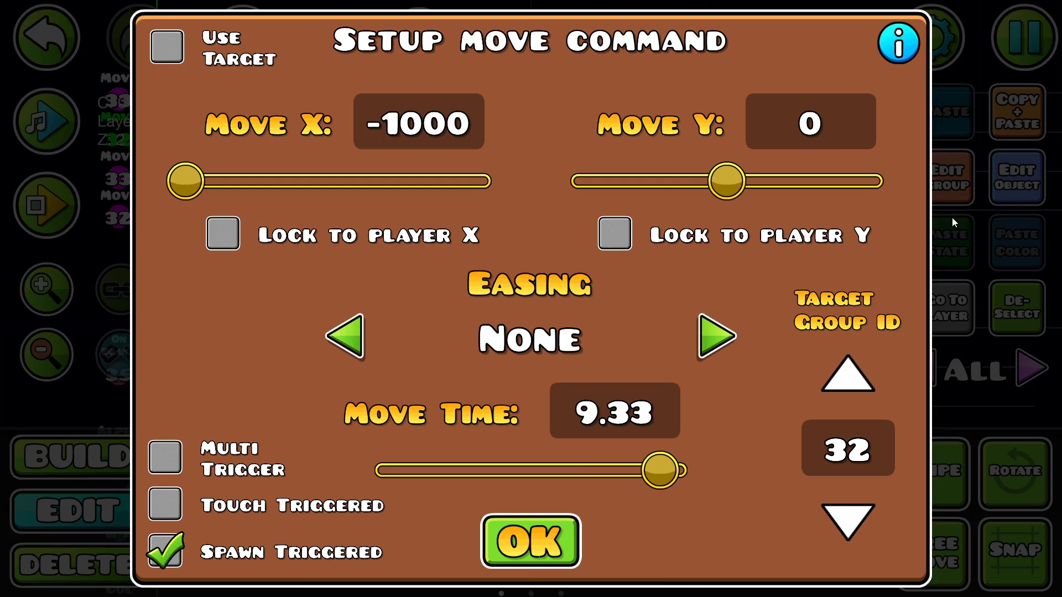
pyautogui.click(548, 536)
# - Set Move X to -900 on the copied Move trigger for group 33
pyautogui.click(119, 135)
pyautogui.click(1016, 178)
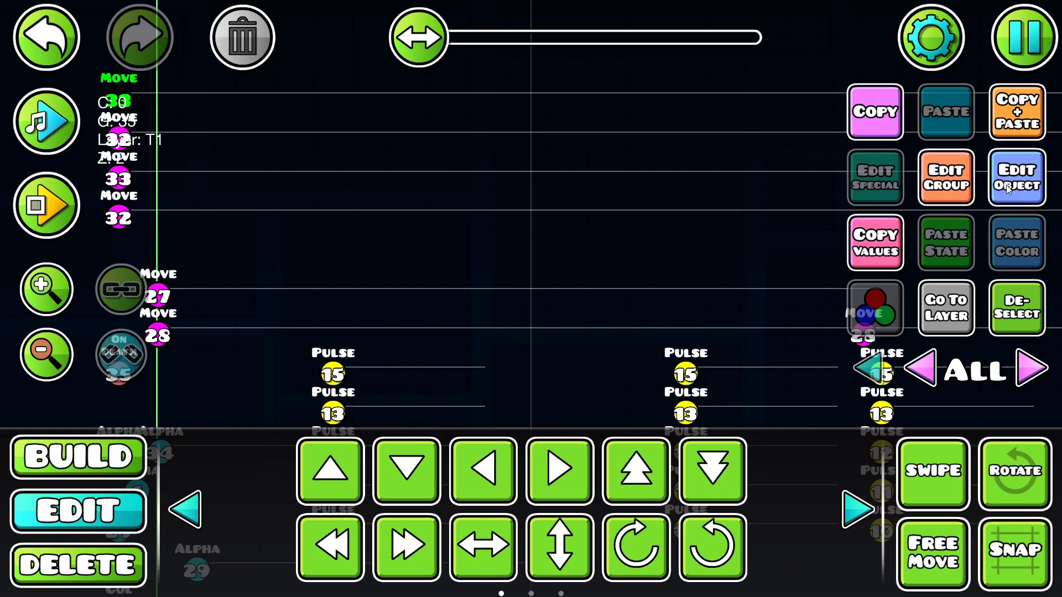
pyautogui.click(443, 147)
pyautogui.press('BackSpace')
pyautogui.press('BackSpace')
pyautogui.press('BackSpace')
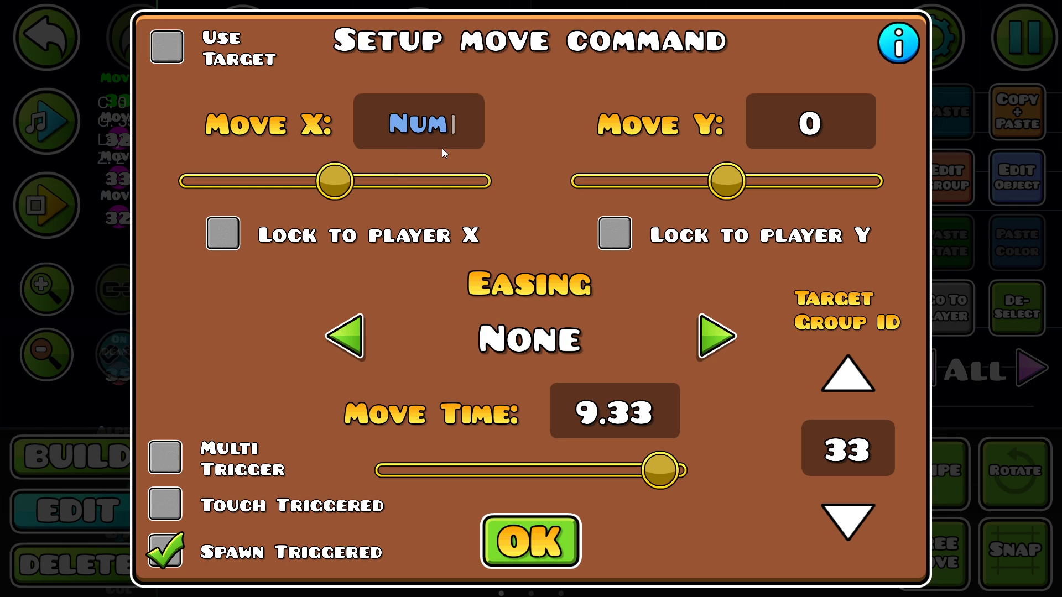
pyautogui.write('-8')
pyautogui.press('BackSpace')
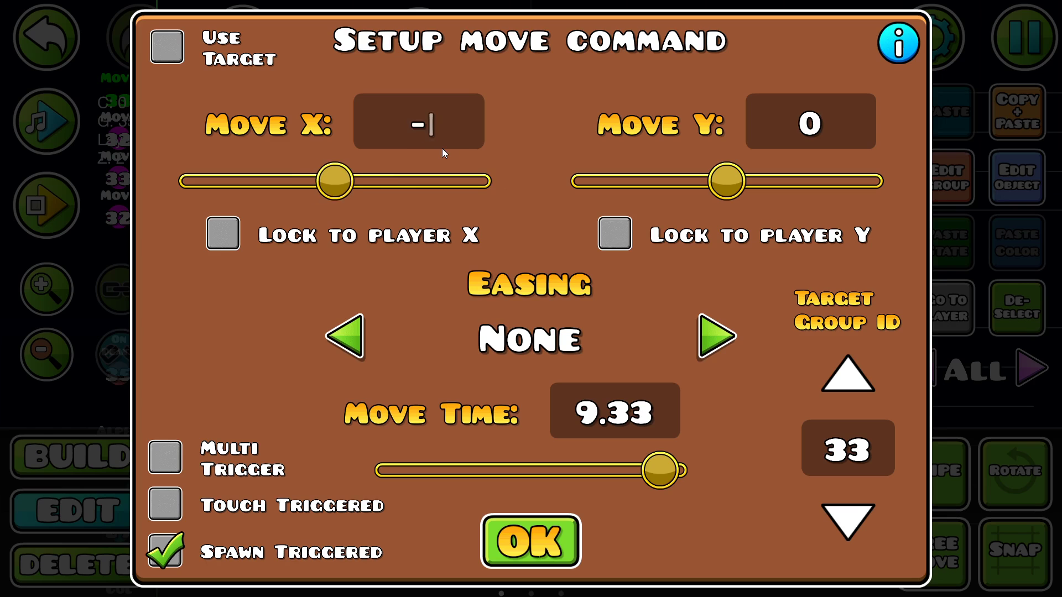
pyautogui.write('900')
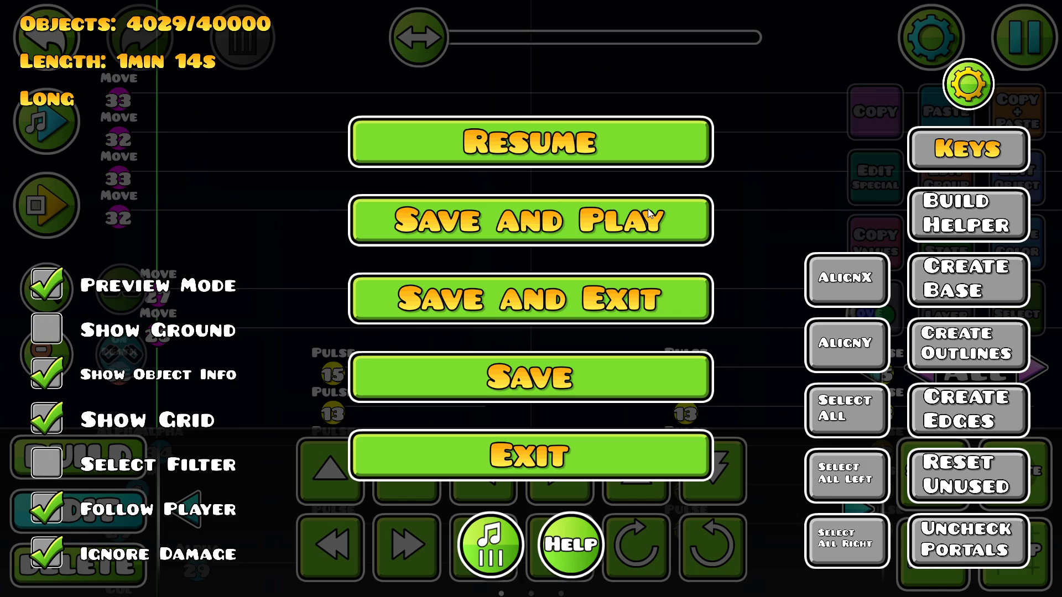
# - Save and playtest the level over several attempts to check the background squares, and return to the editor
pyautogui.click(531, 218)
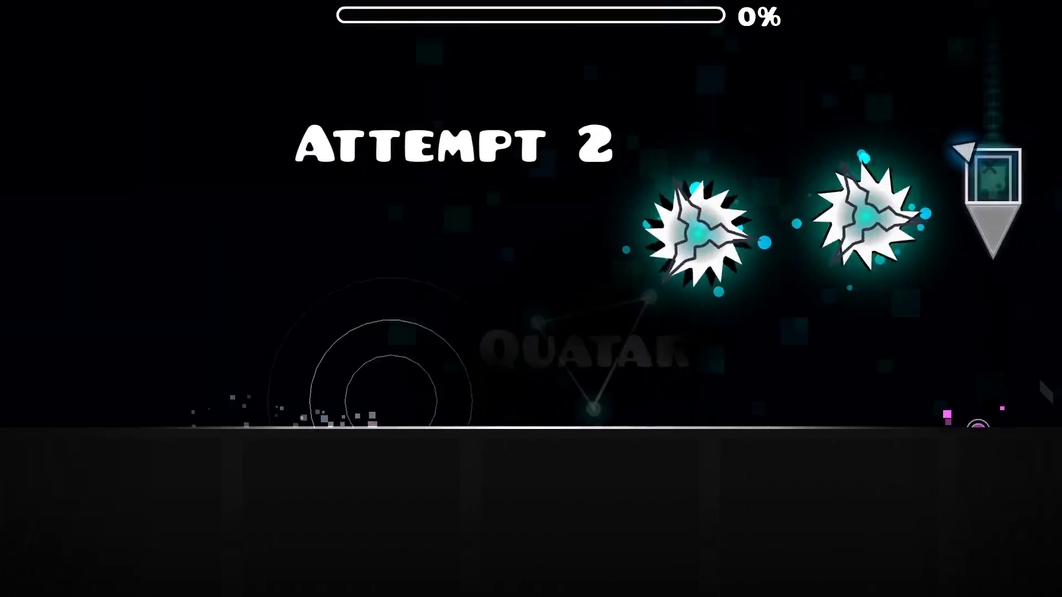
pyautogui.press('space')
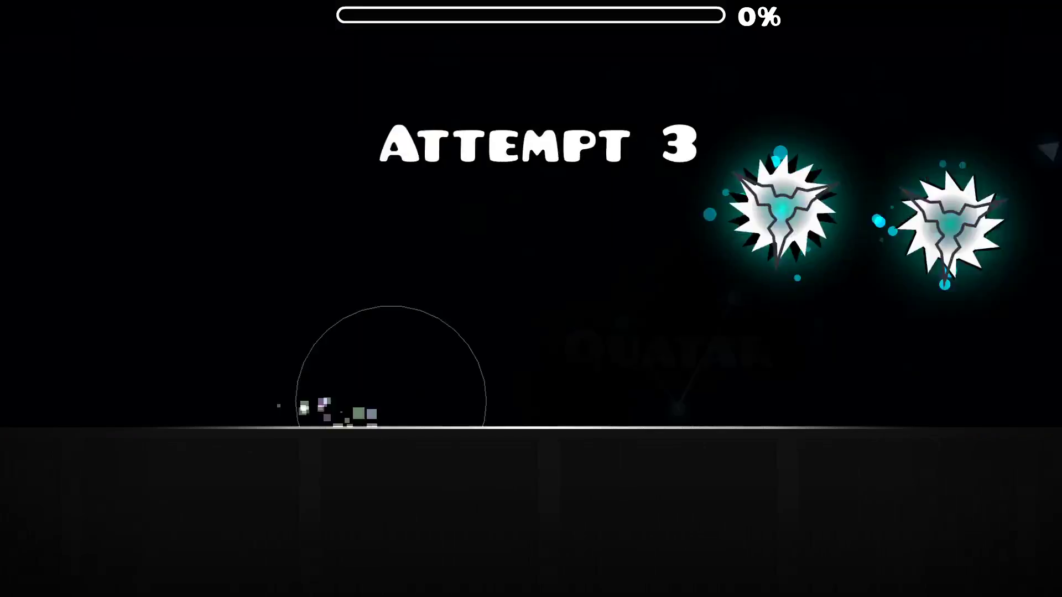
pyautogui.press('space')
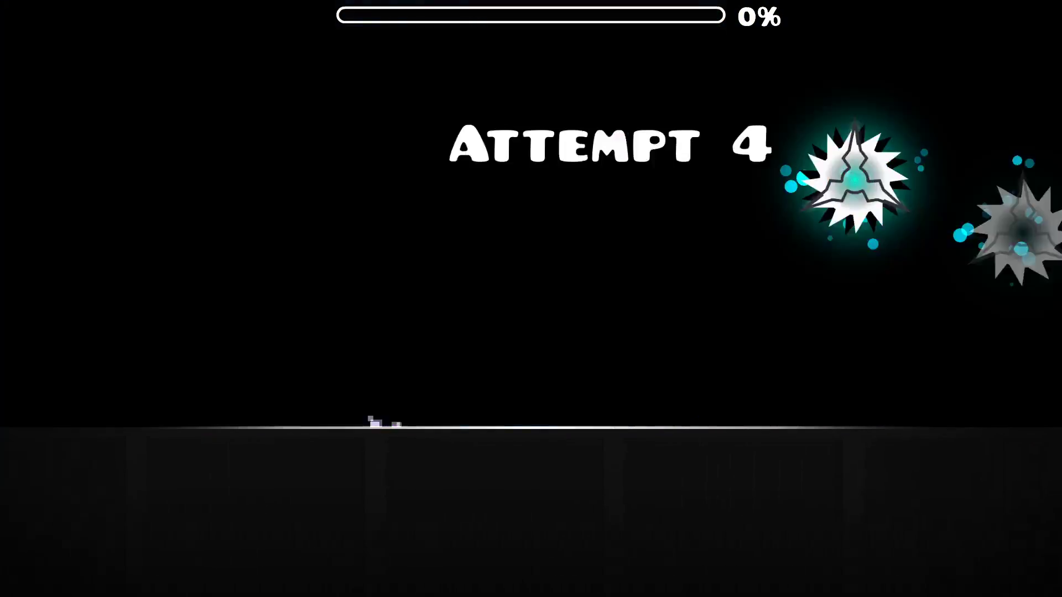
pyautogui.press('space')
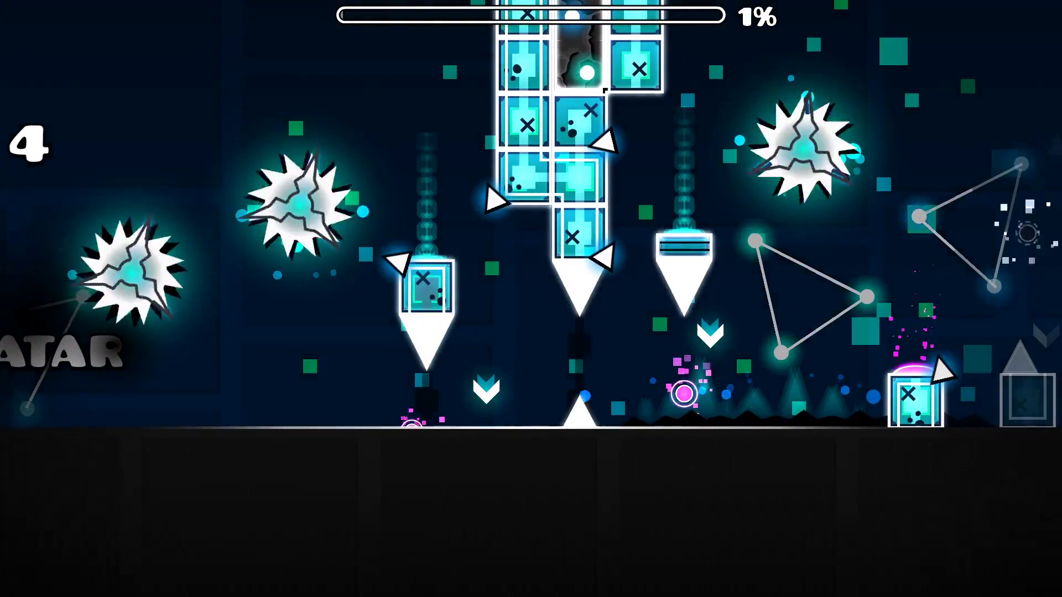
pyautogui.press('Escape')
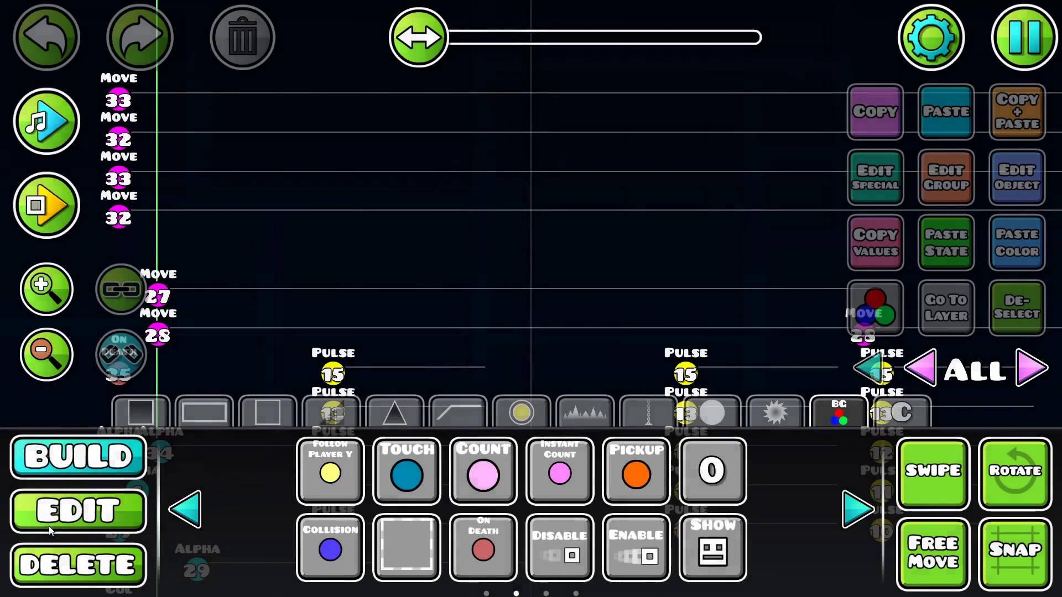
# - Check the group IDs assigned to the copied Move trigger for group 33
pyautogui.click(48, 525)
pyautogui.click(119, 99)
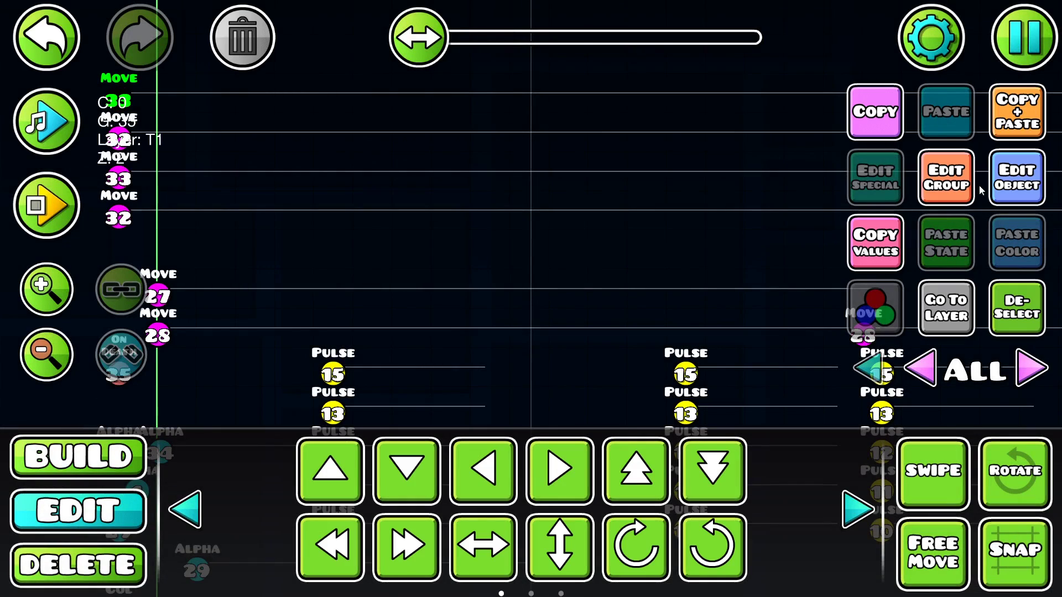
pyautogui.click(965, 186)
pyautogui.click(518, 531)
pyautogui.click(729, 245)
pyautogui.click(117, 105)
pyautogui.click(918, 191)
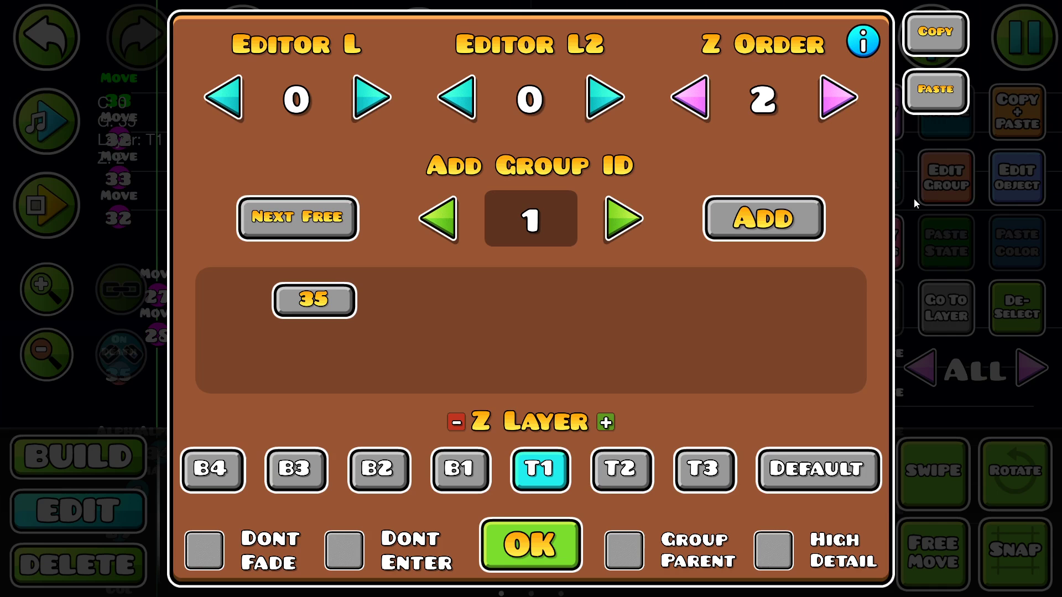
pyautogui.click(530, 545)
# - Inspect the On Death trigger's assigned groups and activation settings, leaving it deselected
pyautogui.scroll(-5, 82, 194)
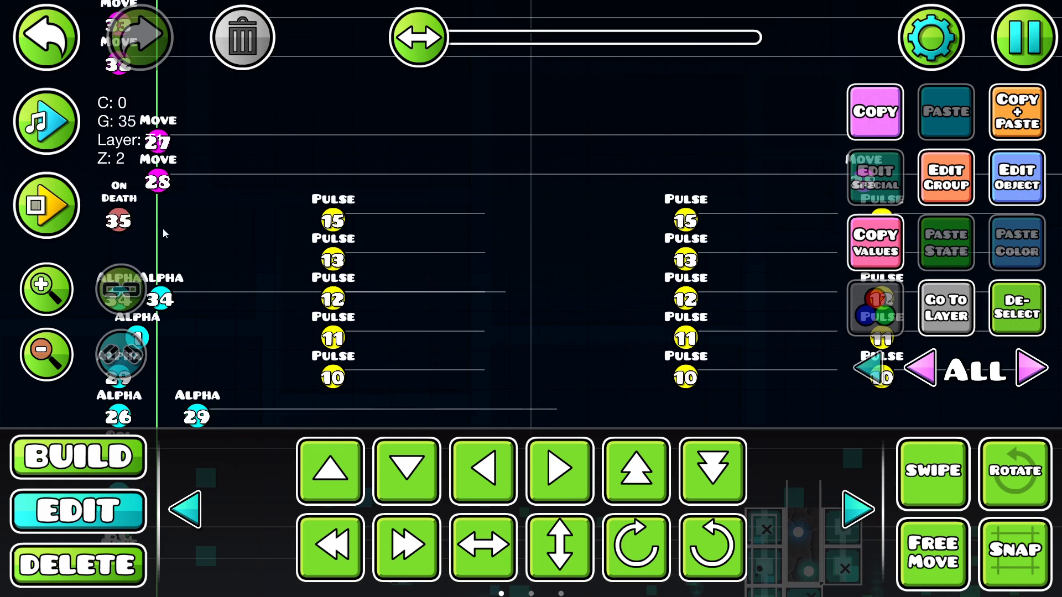
pyautogui.click(946, 177)
pyautogui.click(530, 545)
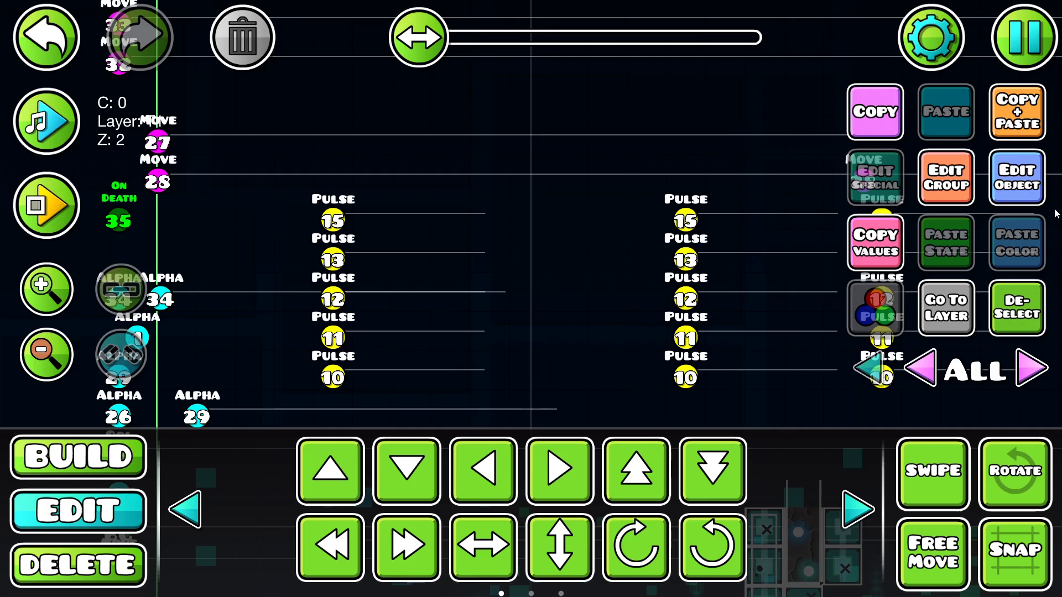
pyautogui.click(1017, 177)
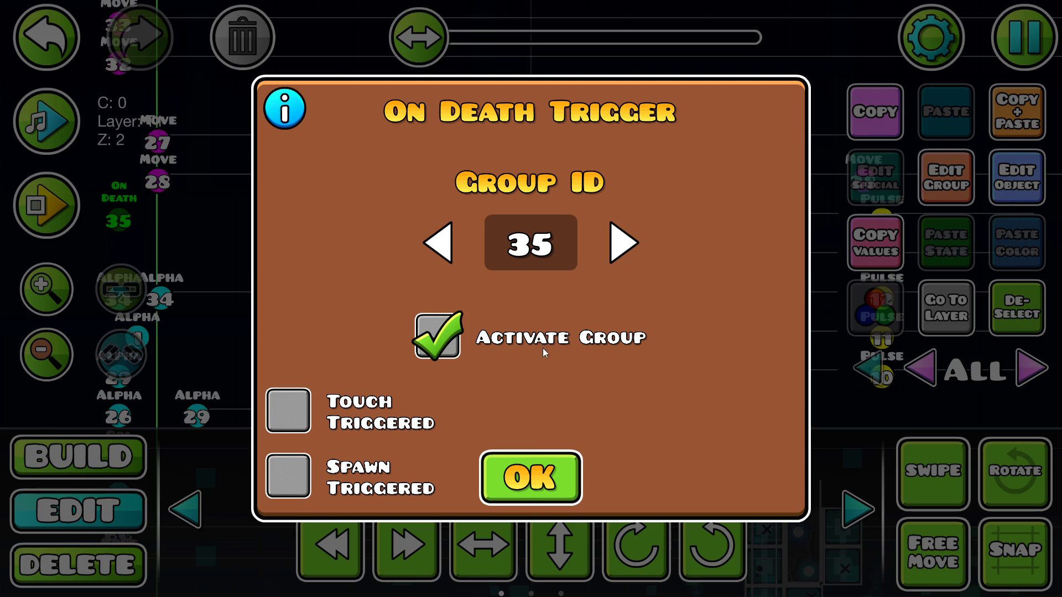
pyautogui.click(530, 477)
pyautogui.click(486, 118)
# - Add group ID 35 to the copied Move trigger for group 32 and deselect it
pyautogui.scroll(5, 133, 172)
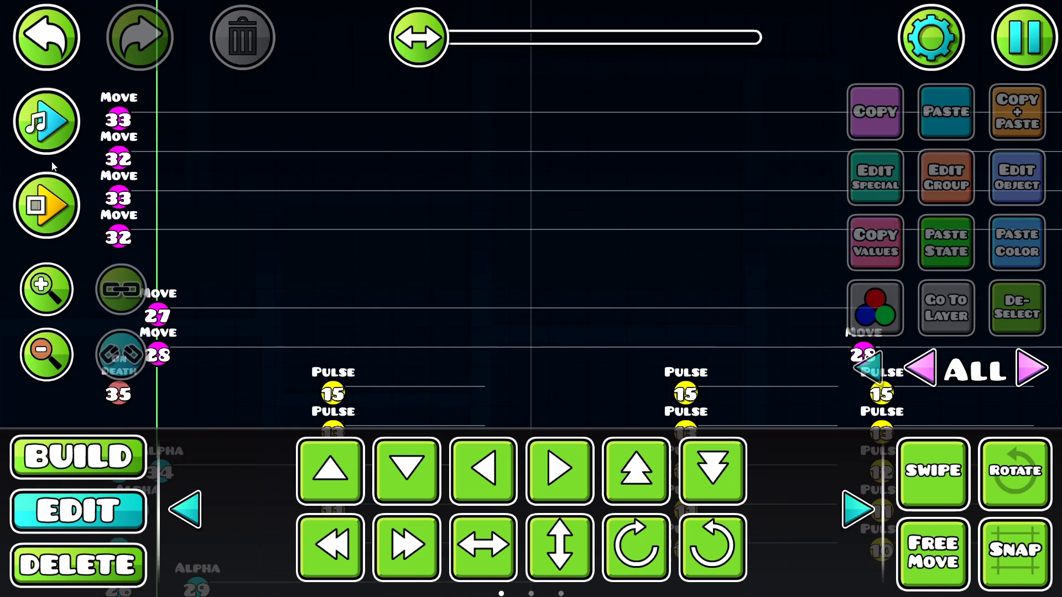
pyautogui.click(132, 170)
pyautogui.click(946, 177)
pyautogui.click(491, 221)
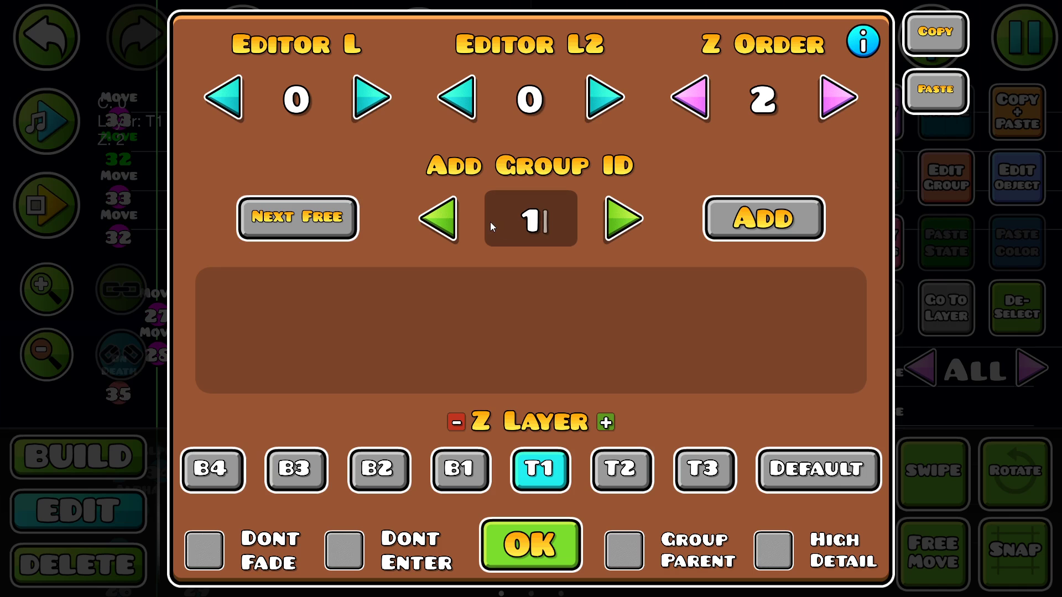
pyautogui.press('BackSpace')
pyautogui.write('35')
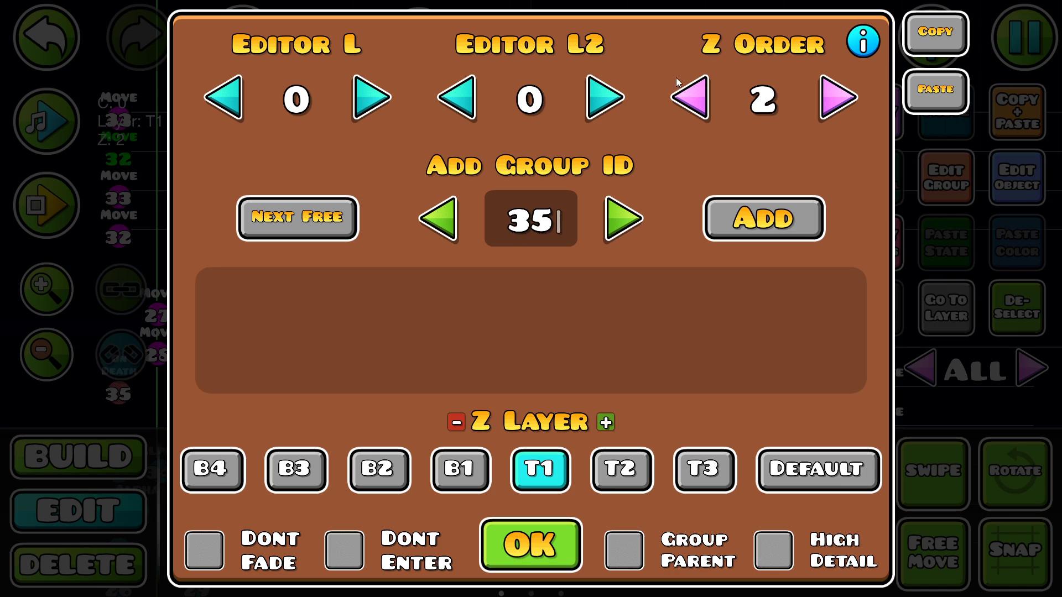
pyautogui.click(763, 219)
pyautogui.click(514, 549)
pyautogui.click(1012, 326)
# - Review the On Death trigger, the original and copied Move triggers, and the moving background squares they control
pyautogui.scroll(-5, 313, 306)
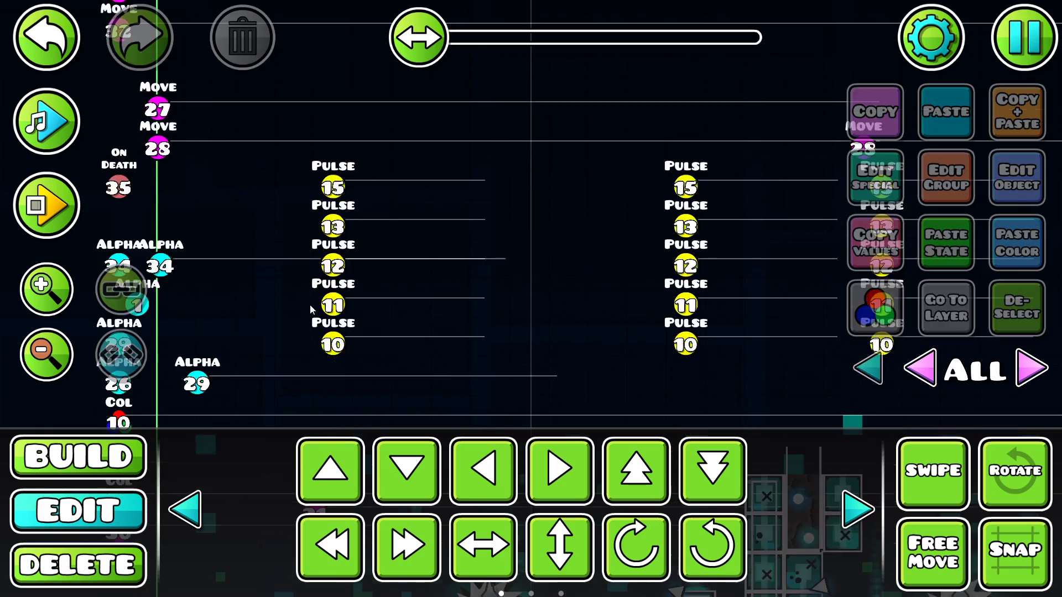
pyautogui.scroll(-5, 310, 304)
pyautogui.moveTo(310, 304); pyautogui.dragTo(422, 299)
pyautogui.scroll(4, 277, 216)
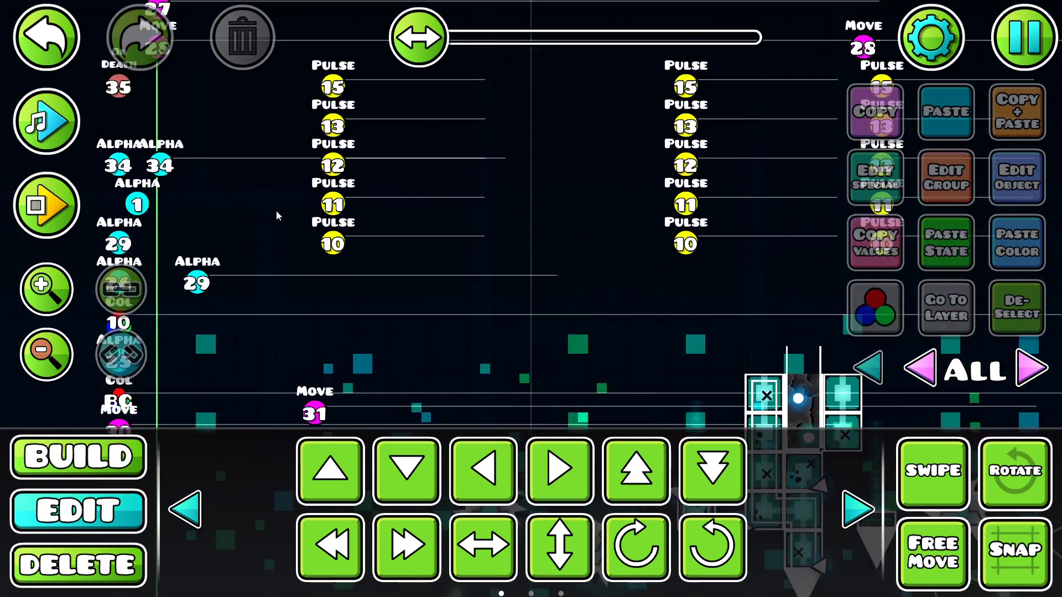
pyautogui.scroll(7, 277, 216)
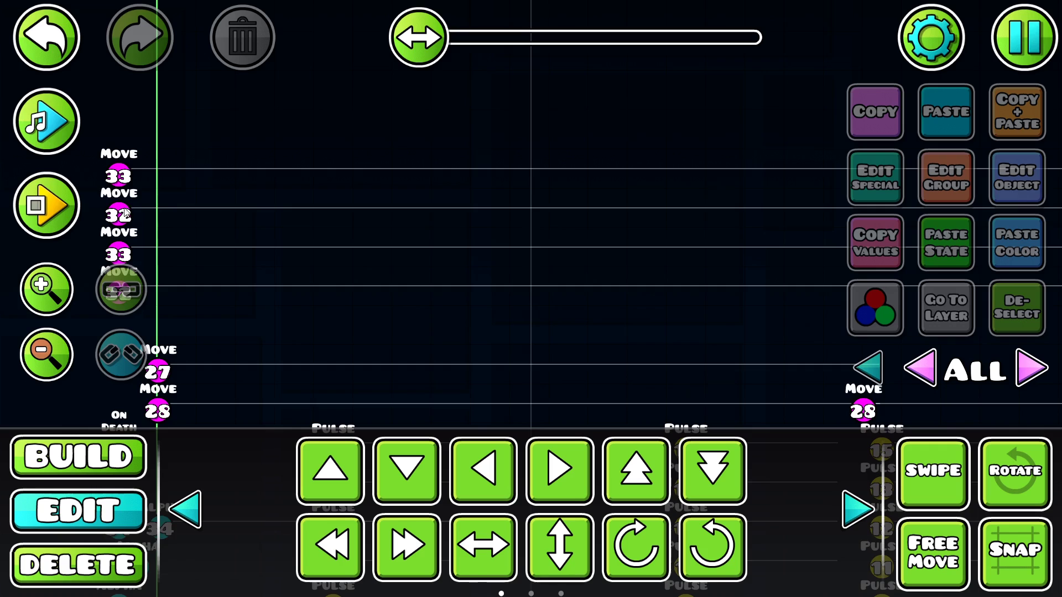
pyautogui.scroll(-10, 126, 213)
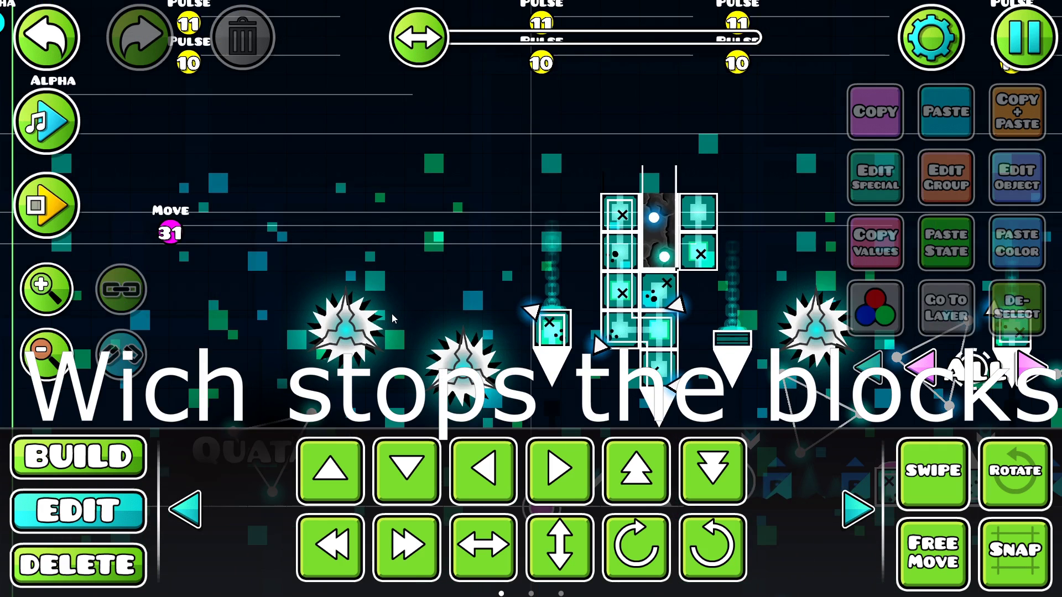
pyautogui.moveTo(351, 292); pyautogui.dragTo(276, 256)
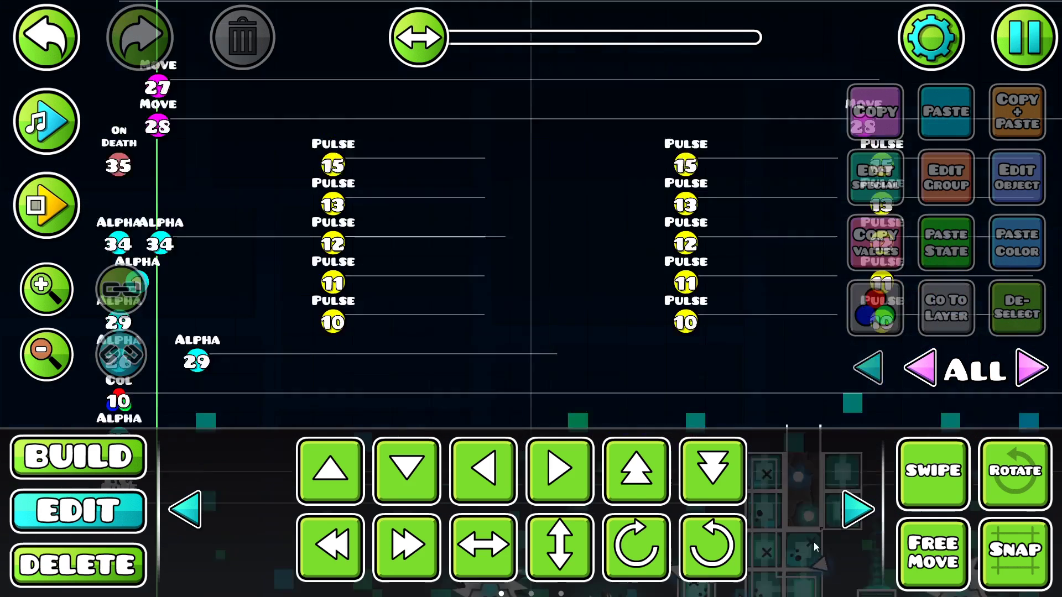
pyautogui.scroll(3, 417, 310)
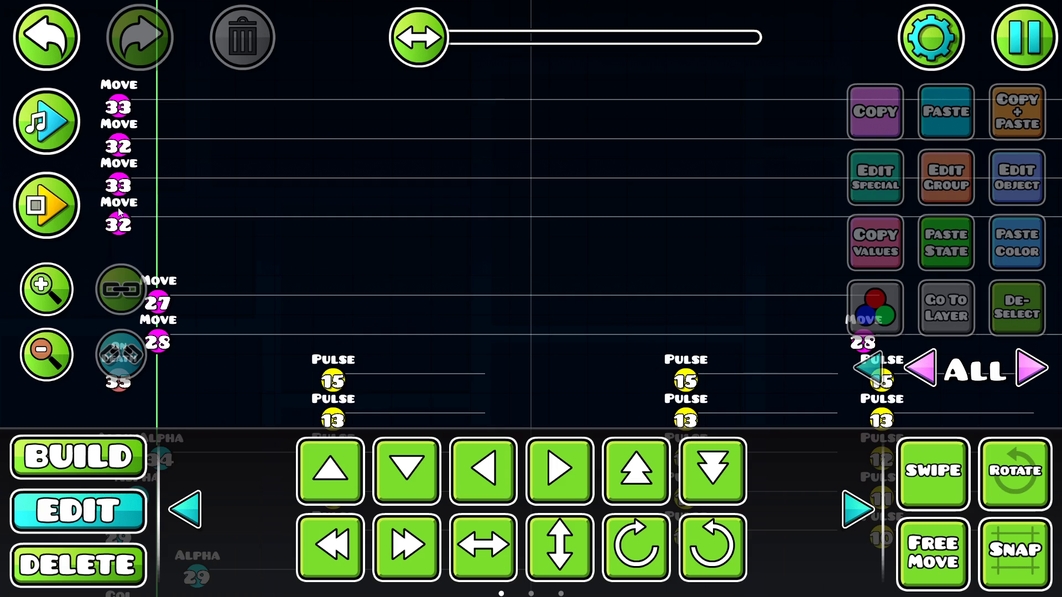
pyautogui.moveTo(670, 349); pyautogui.dragTo(622, 170)
pyautogui.moveTo(406, 131); pyautogui.dragTo(647, 286)
pyautogui.scroll(-3, 680, 319)
# - Save and playtest the level to check the background squares' movement on death, and return to the editor
pyautogui.click(1025, 38)
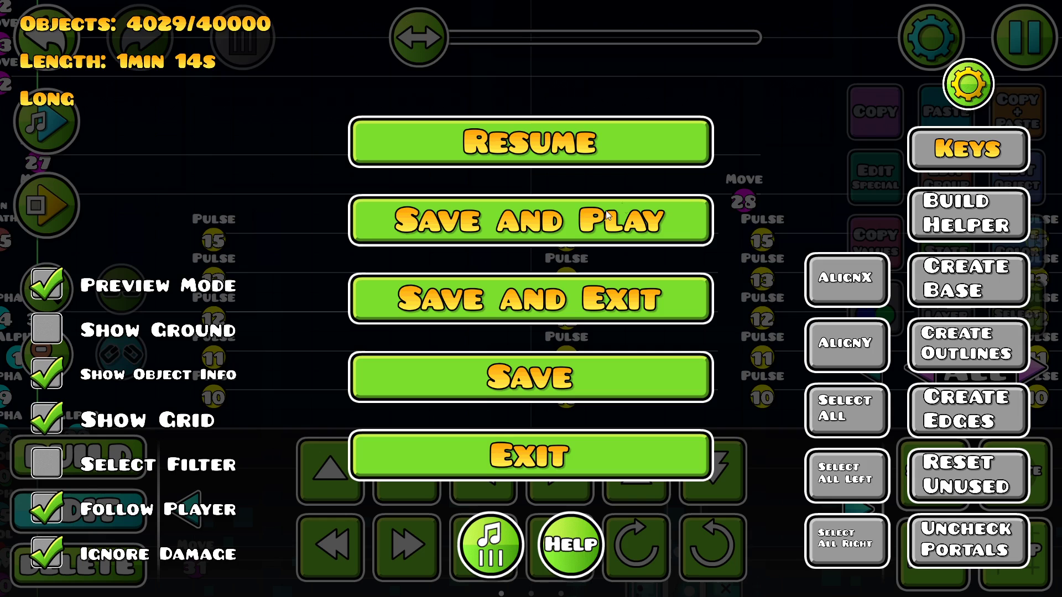
pyautogui.click(605, 216)
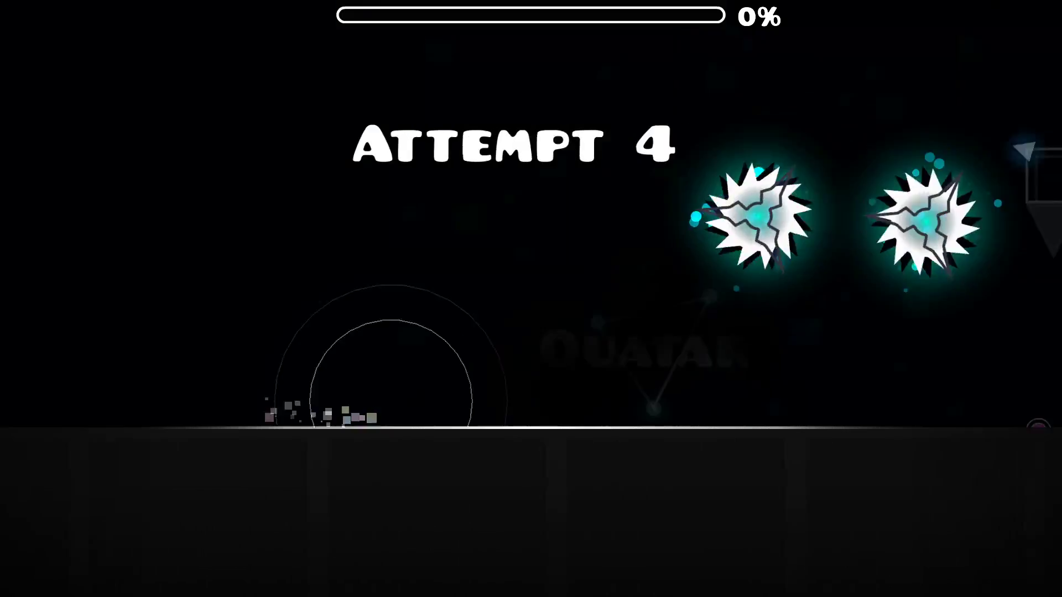
pyautogui.press('Escape')
pyautogui.click(227, 348)
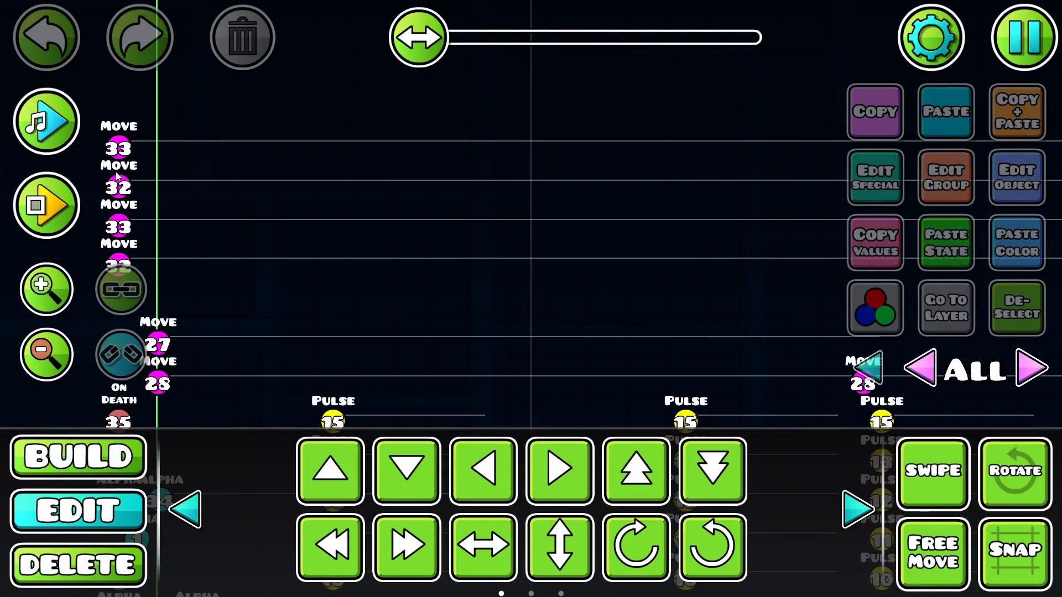
# - Set the easing of the copied Move trigger for group 32 to Ease In
pyautogui.click(117, 176)
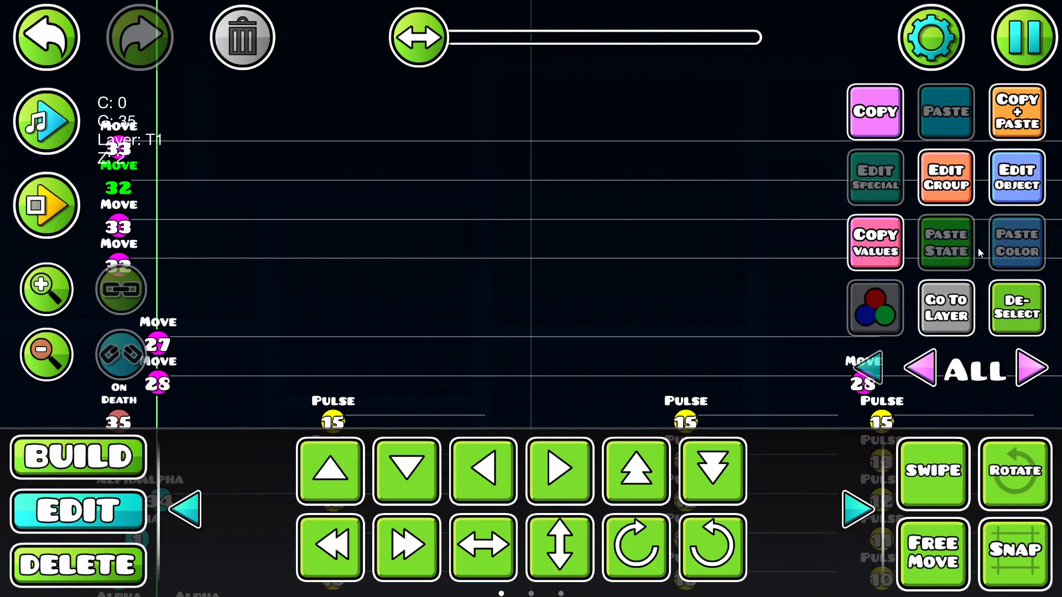
pyautogui.click(1017, 182)
pyautogui.click(705, 334)
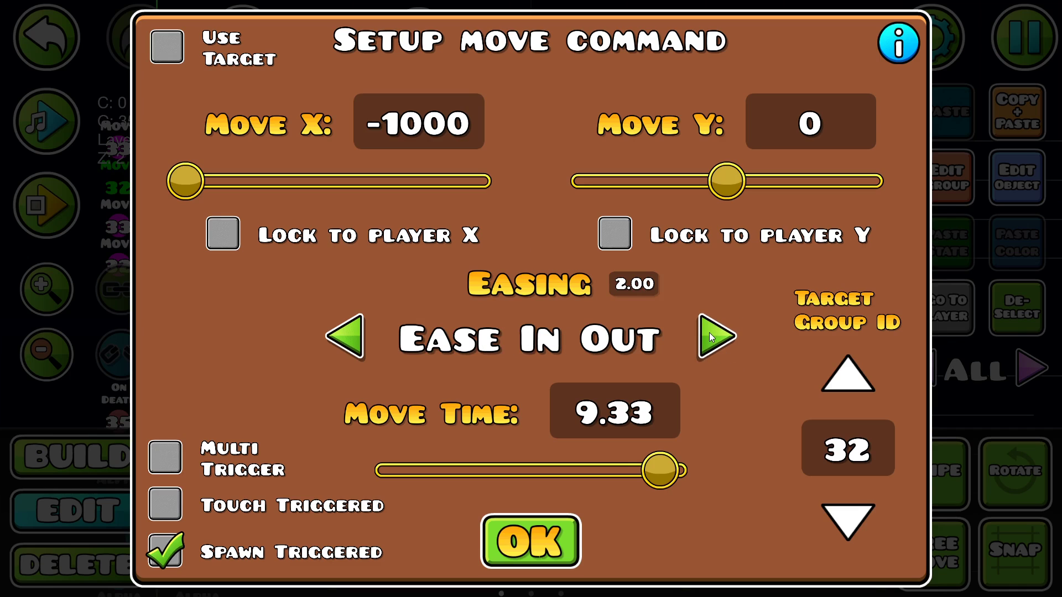
pyautogui.click(712, 335)
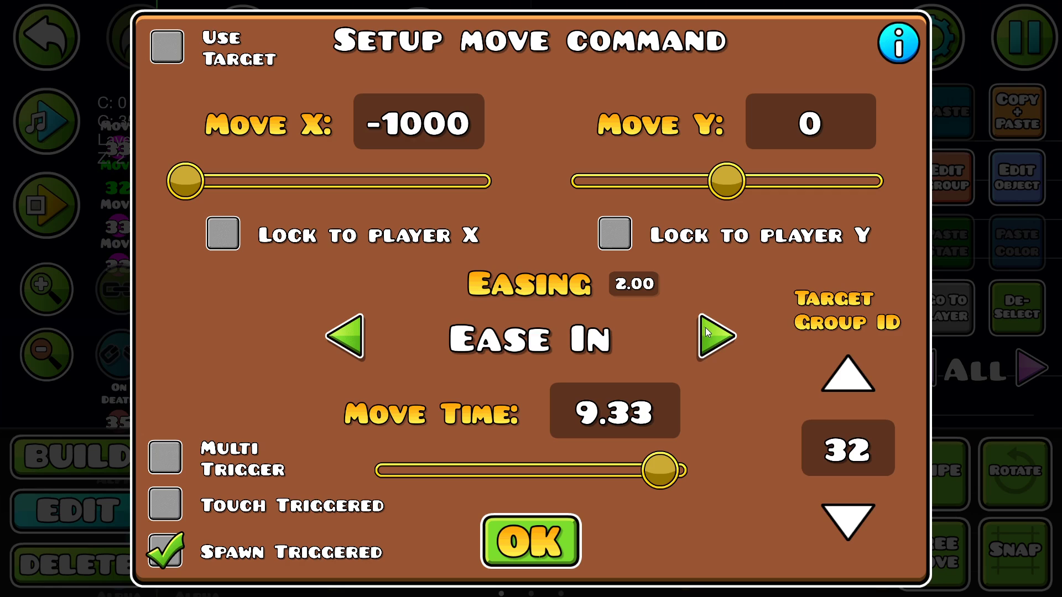
pyautogui.click(530, 552)
# - Review the moving background squares, their triggers, and the setup of the copied Move trigger for group 32
pyautogui.scroll(-15, 700, 279)
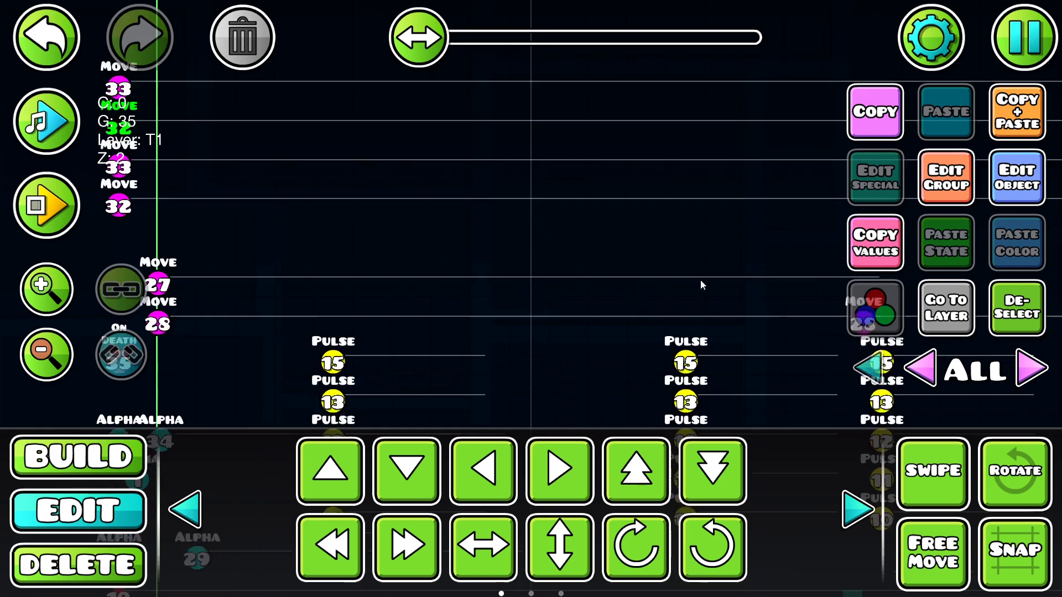
pyautogui.scroll(5, 691, 192)
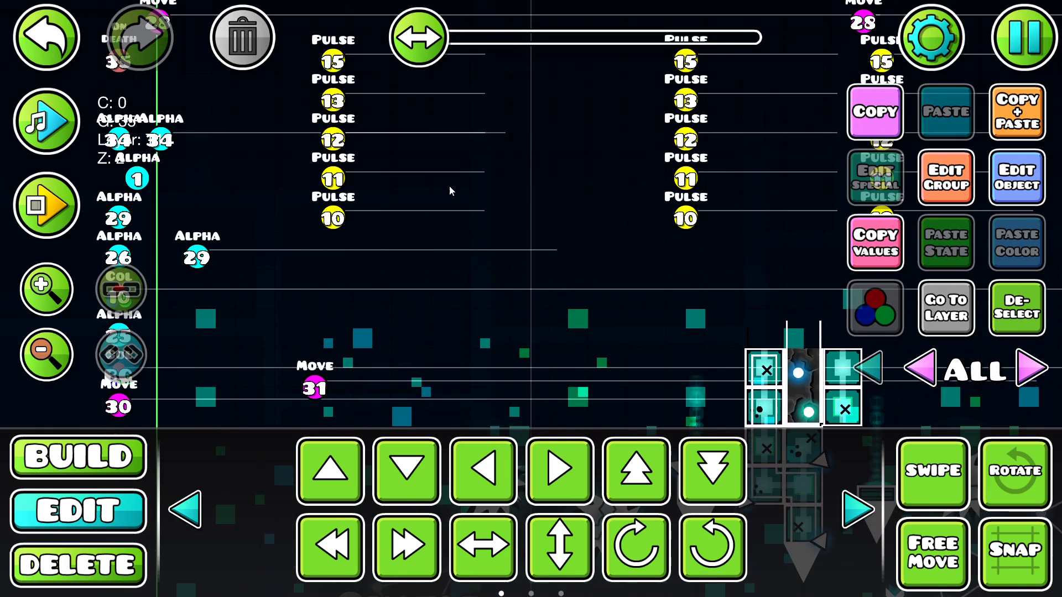
pyautogui.scroll(9, 597, 284)
pyautogui.scroll(-20, 575, 255)
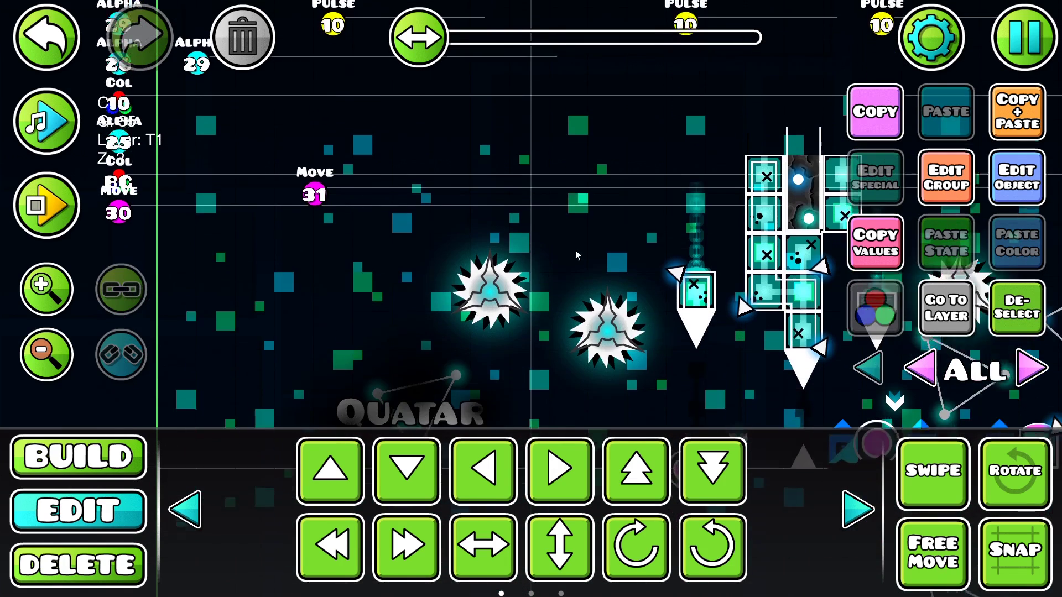
pyautogui.scroll(-2, 577, 255)
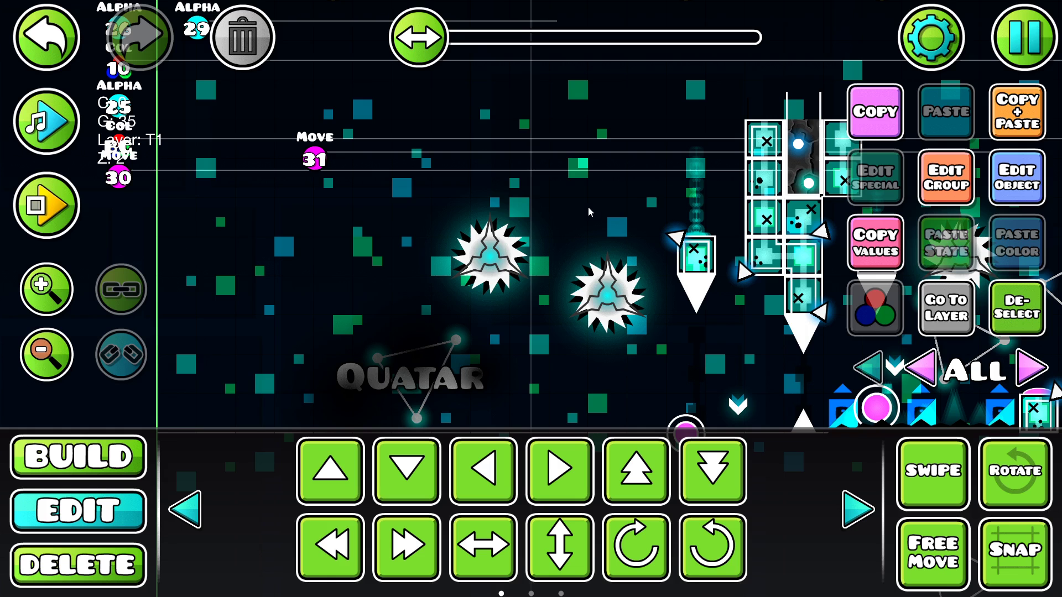
pyautogui.scroll(5, 527, 307)
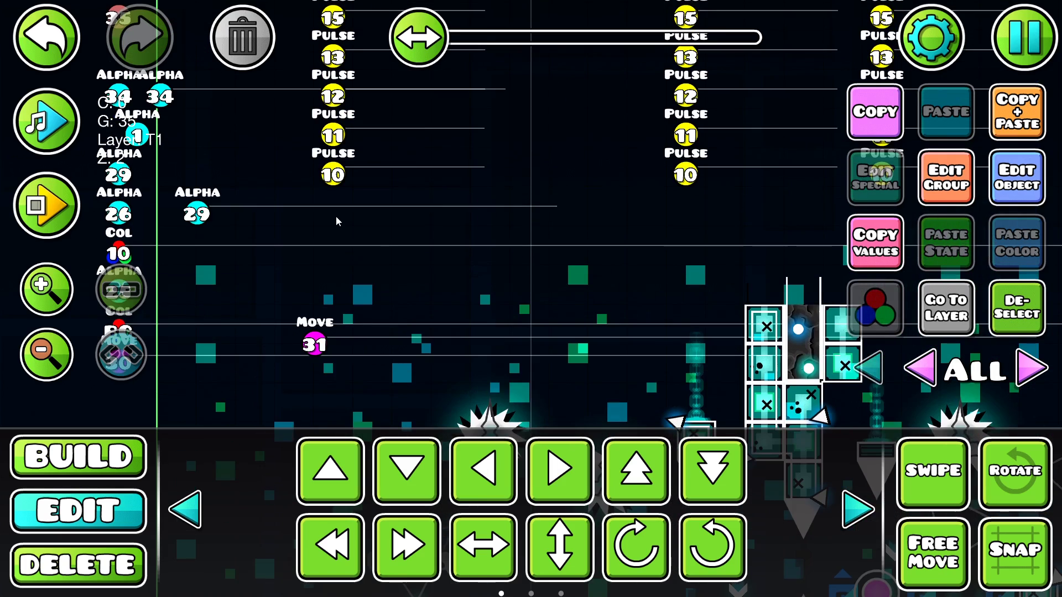
pyautogui.scroll(9, 338, 222)
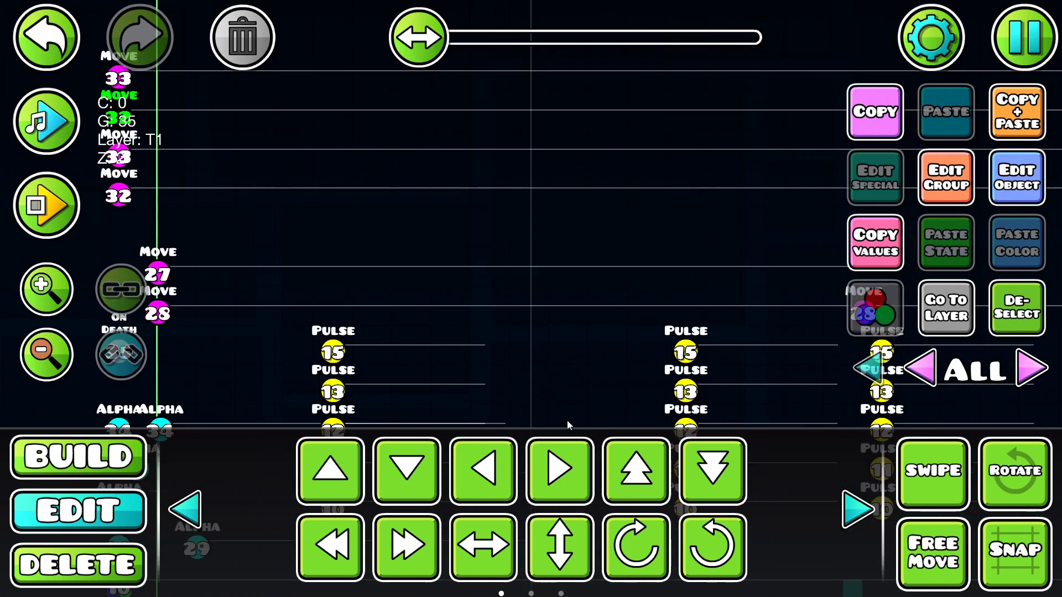
pyautogui.moveTo(567, 420); pyautogui.dragTo(562, 404)
pyautogui.click(1003, 202)
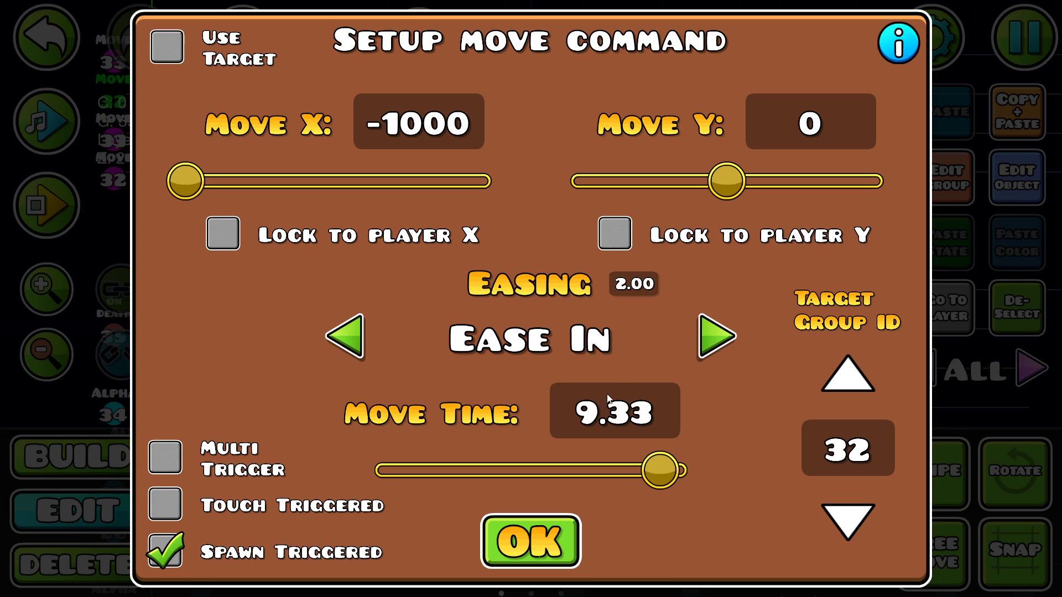
pyautogui.click(520, 547)
# - Save and playtest the level through several deaths to check the Ease In setting, and return to the editor
pyautogui.click(1030, 24)
pyautogui.click(531, 218)
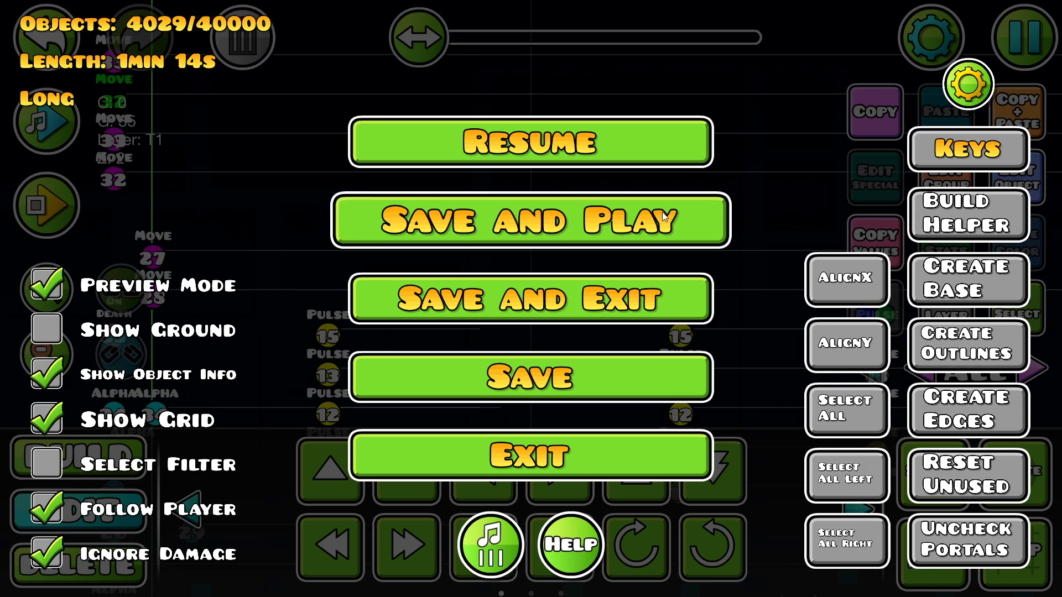
pyautogui.press('space')
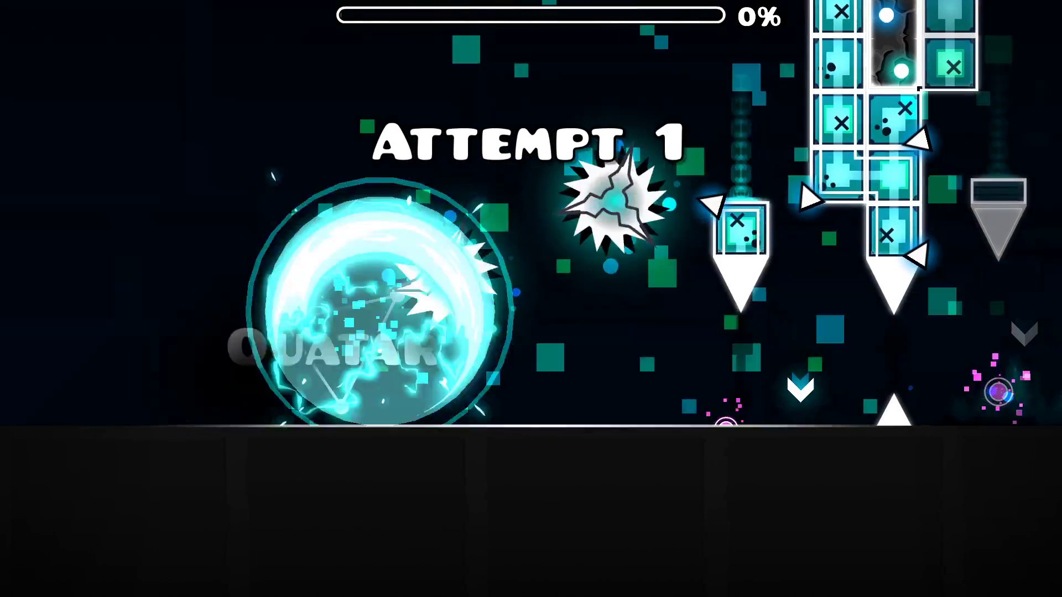
pyautogui.press('space')
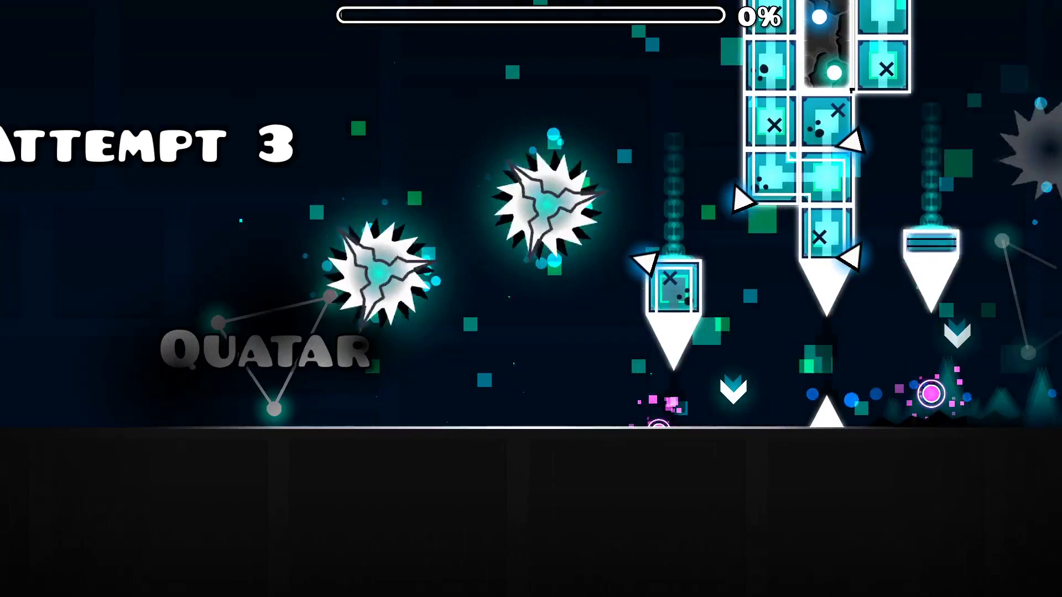
pyautogui.press('Escape')
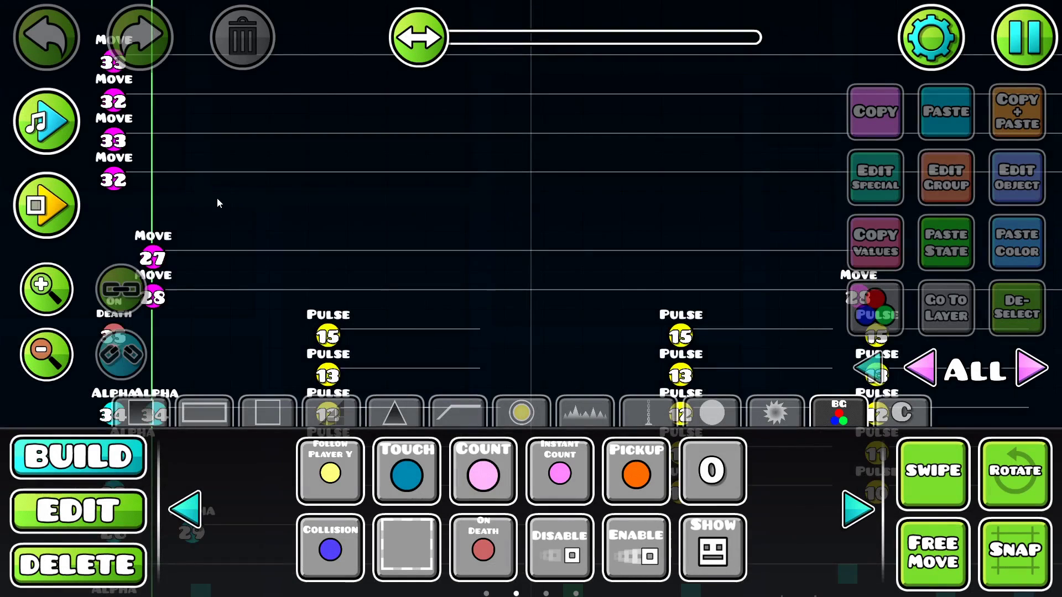
# - Set the easing rate of the copied Move trigger for group 32 to 0.94
pyautogui.moveTo(216, 202); pyautogui.dragTo(221, 335)
pyautogui.click(68, 502)
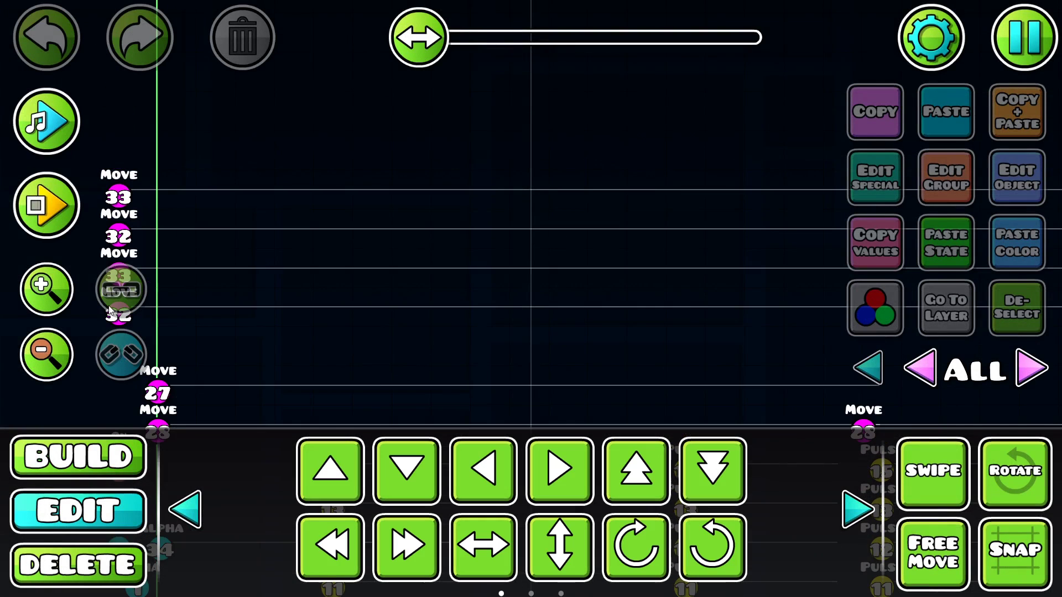
pyautogui.click(113, 236)
pyautogui.click(1017, 177)
pyautogui.click(644, 287)
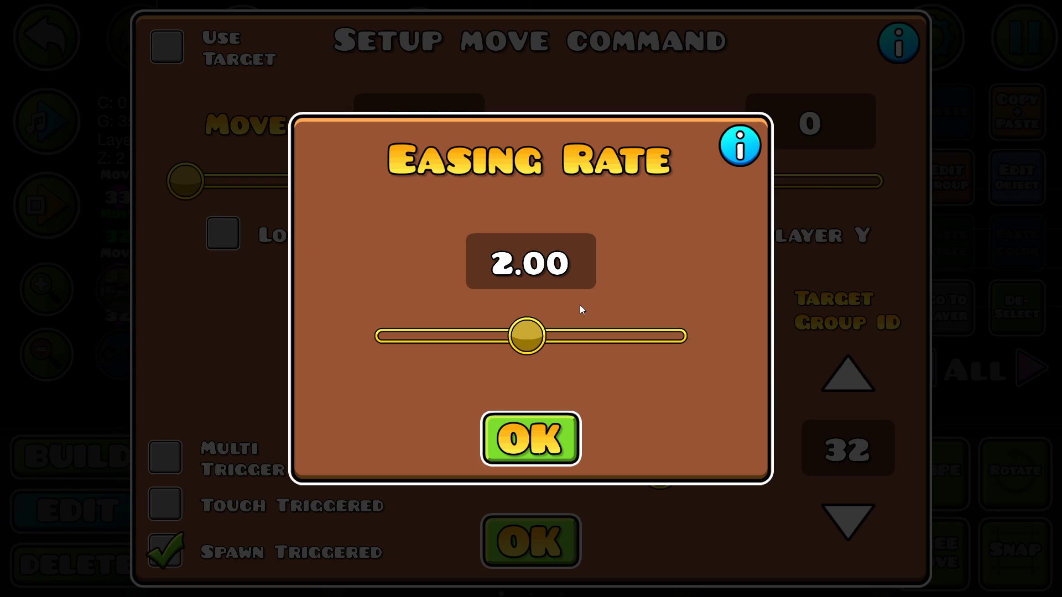
pyautogui.moveTo(526, 332); pyautogui.dragTo(443, 390)
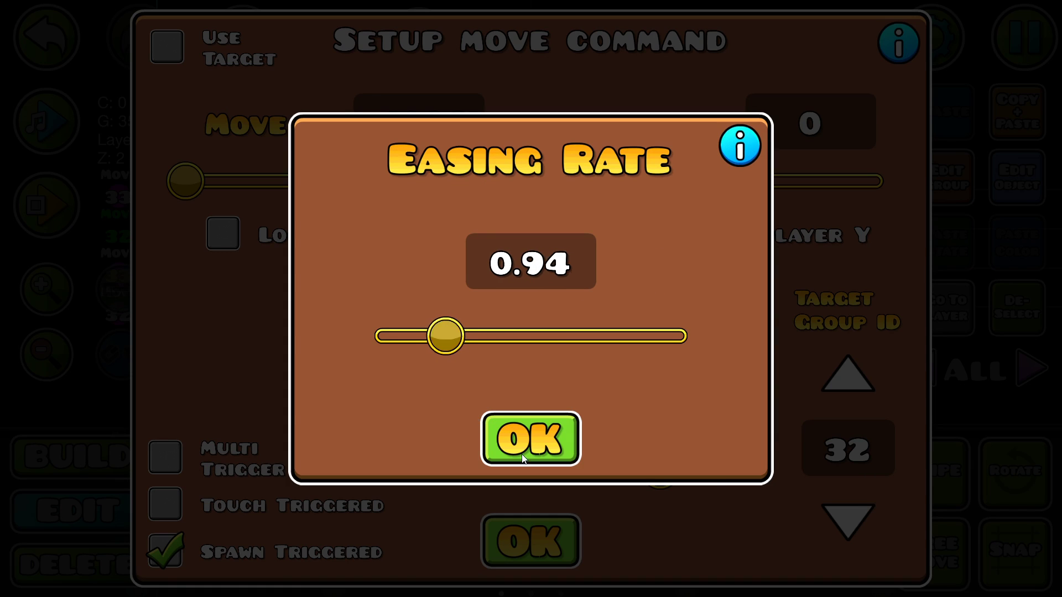
pyautogui.click(530, 439)
pyautogui.click(532, 531)
# - Save and playtest the level through repeated deaths to check the lowered easing rate, and return to the editor
pyautogui.click(47, 205)
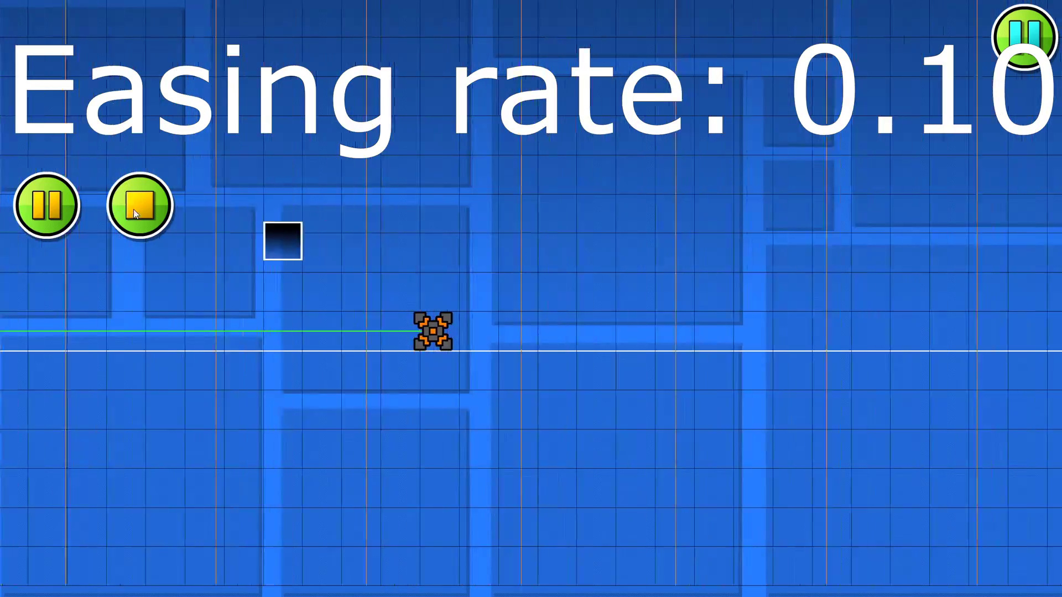
pyautogui.press('Escape')
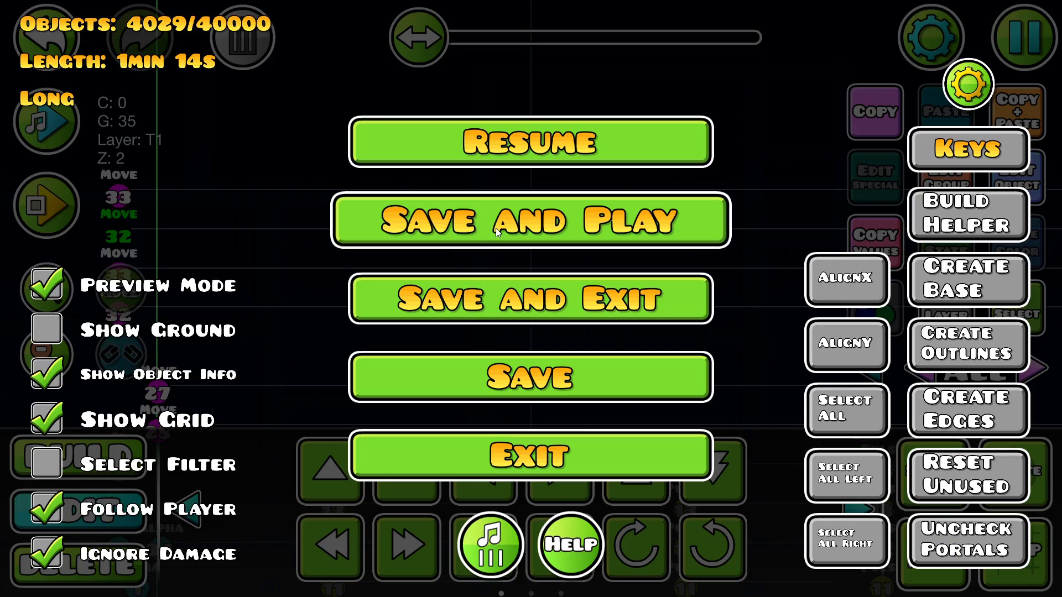
pyautogui.click(514, 227)
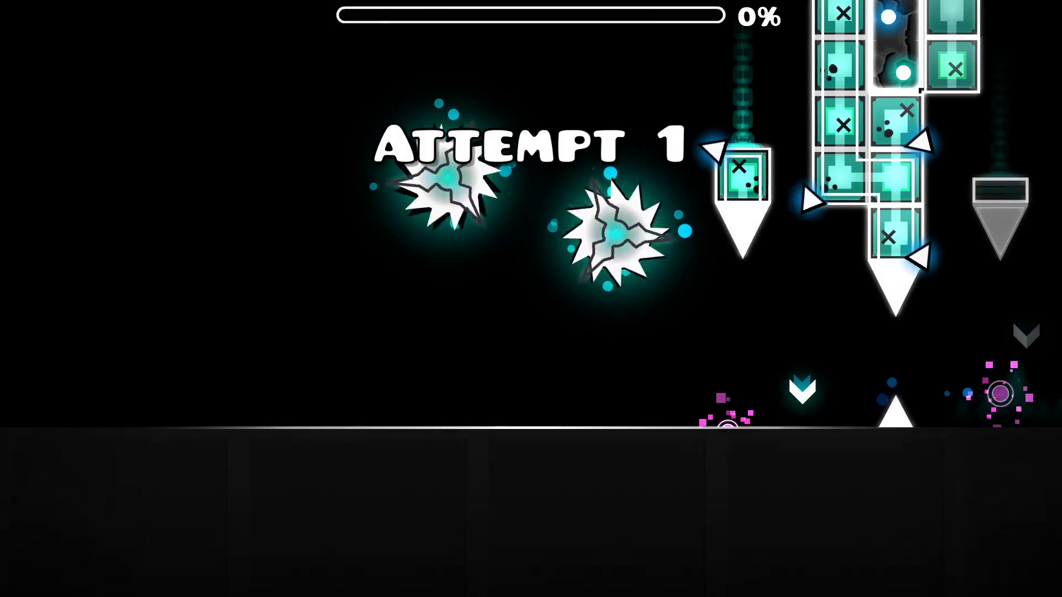
pyautogui.press('space')
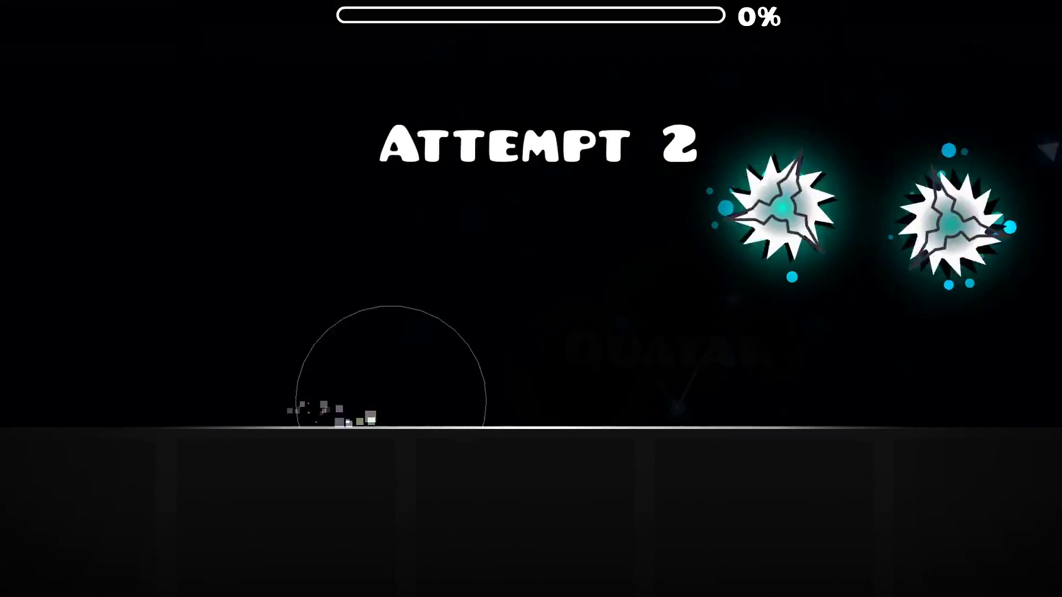
pyautogui.press('space')
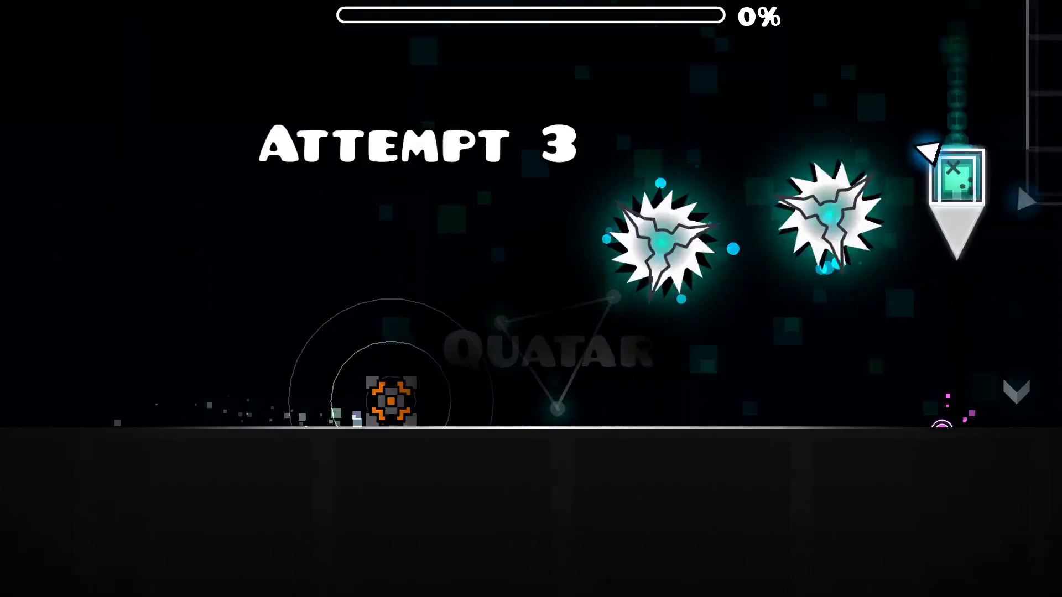
pyautogui.press('space')
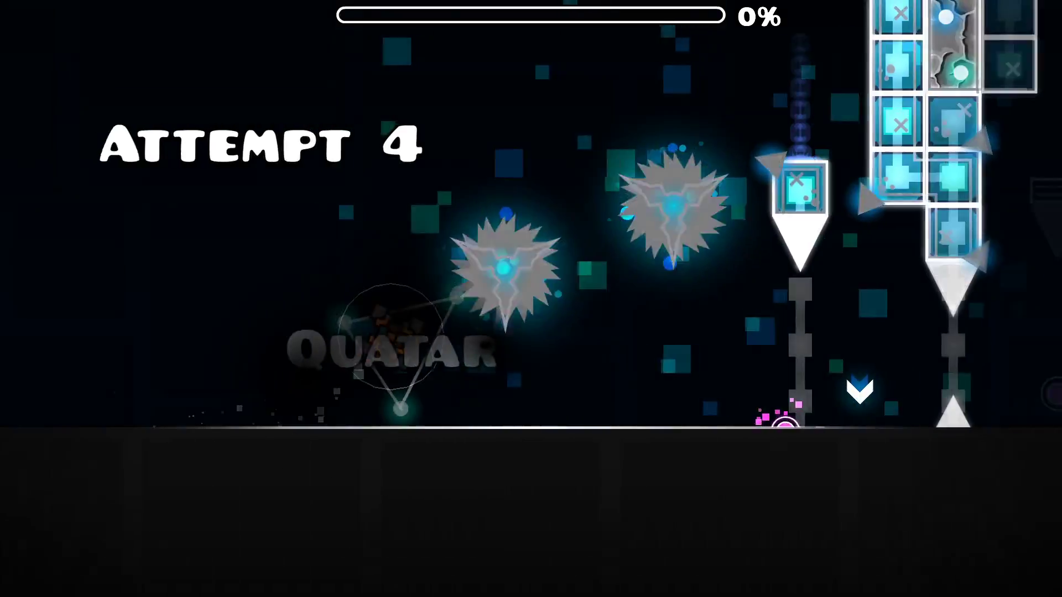
pyautogui.press('space')
pyautogui.press('Escape')
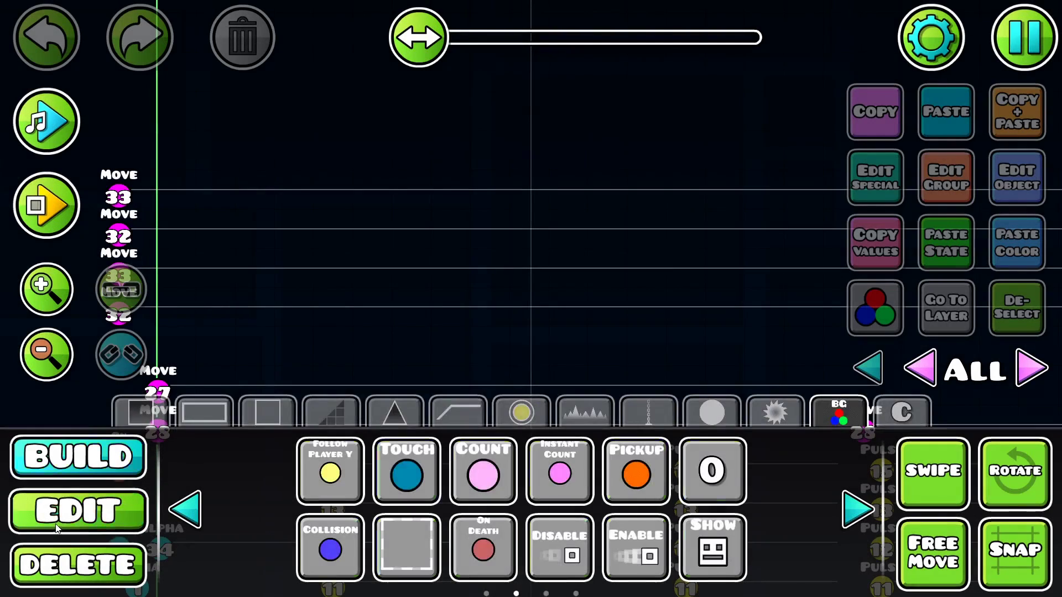
# - Set the easing of the copied Move trigger for group 33 to Ease In
pyautogui.press('2')
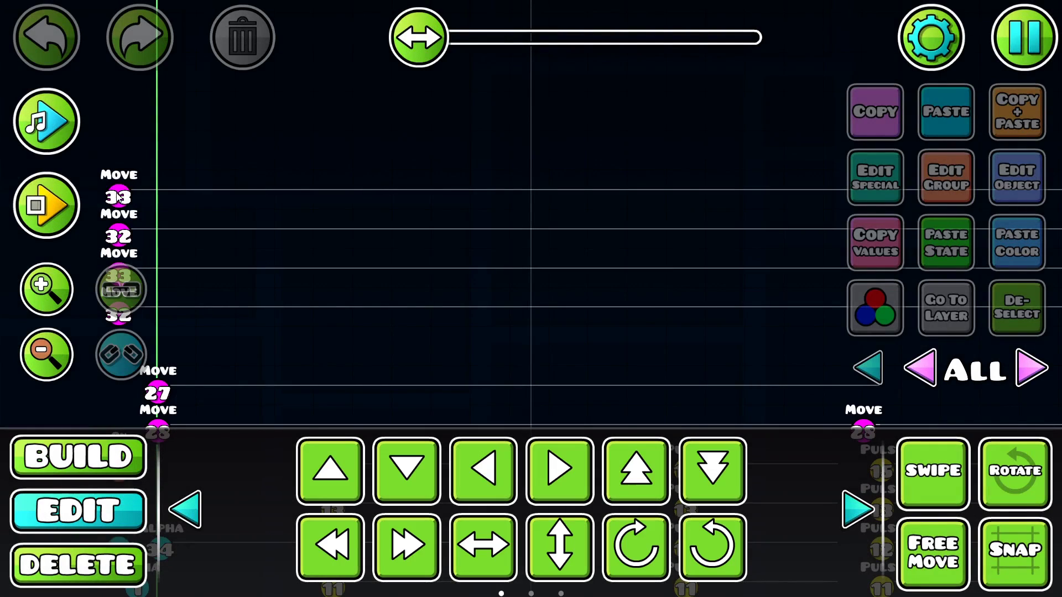
pyautogui.click(1022, 198)
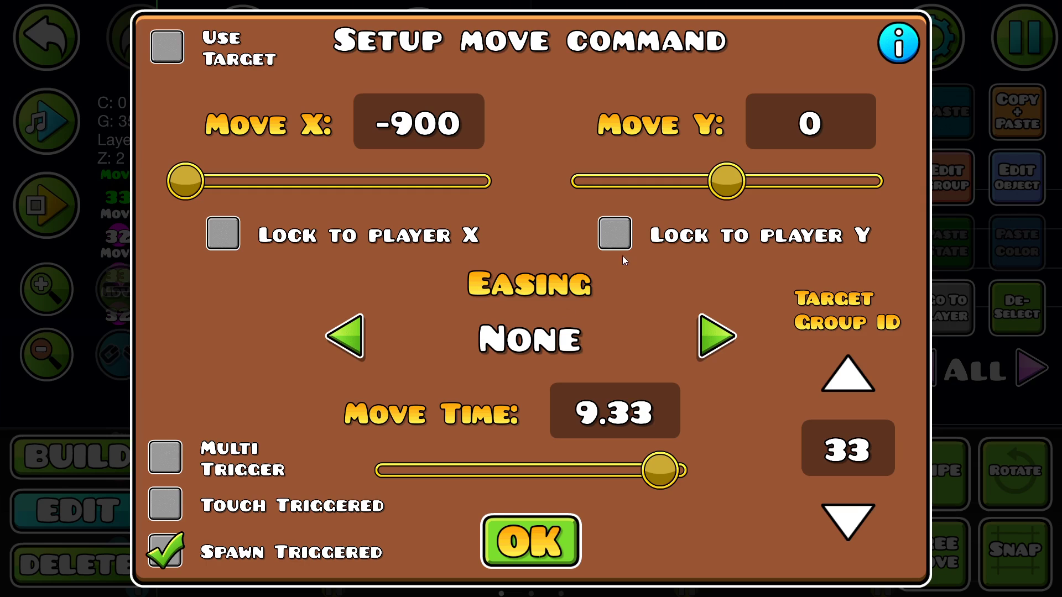
pyautogui.click(711, 336)
pyautogui.click(713, 331)
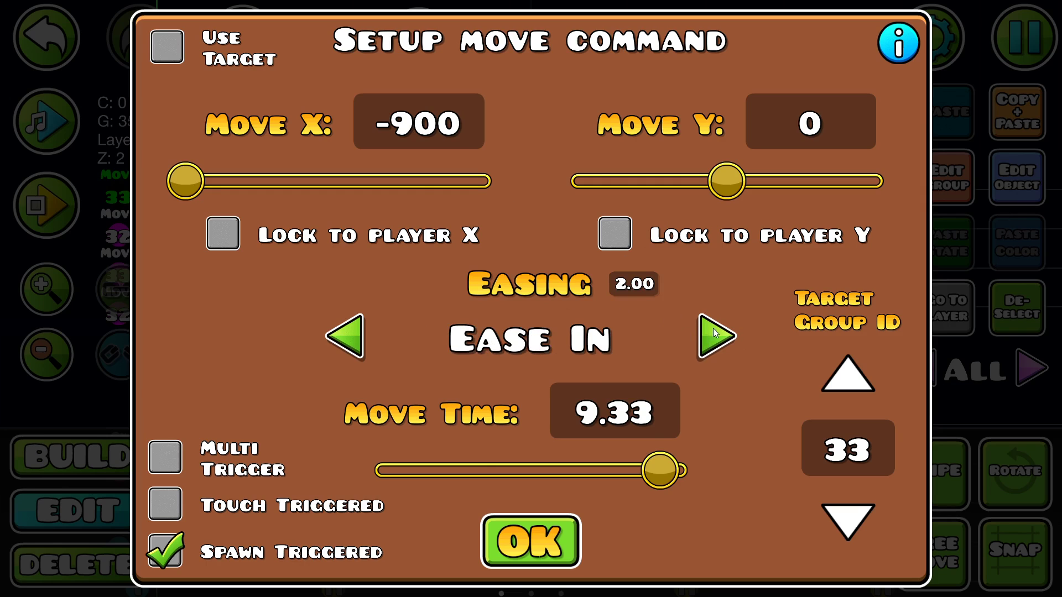
pyautogui.click(641, 283)
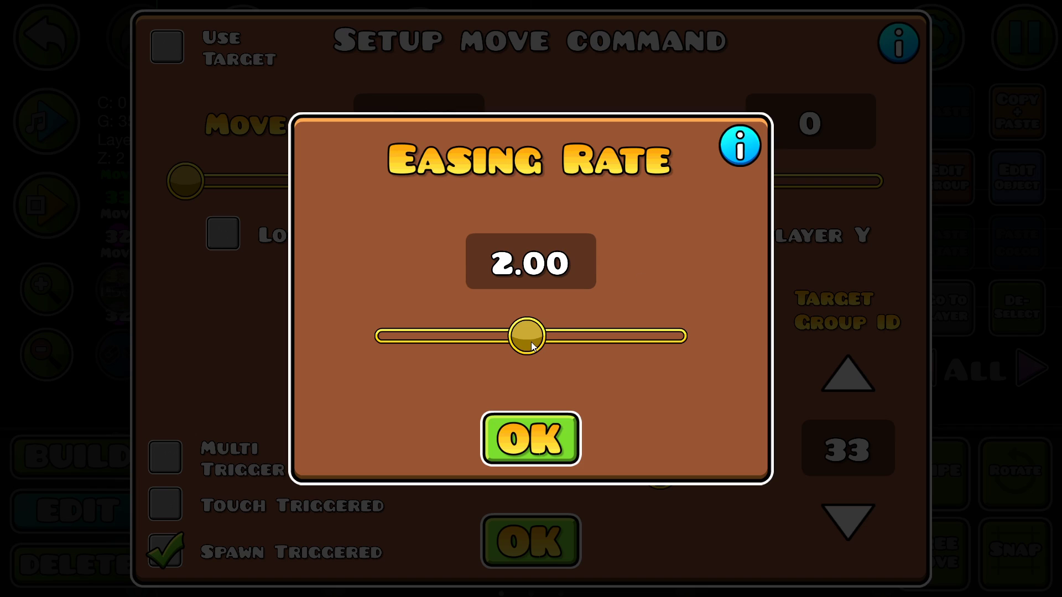
pyautogui.click(527, 459)
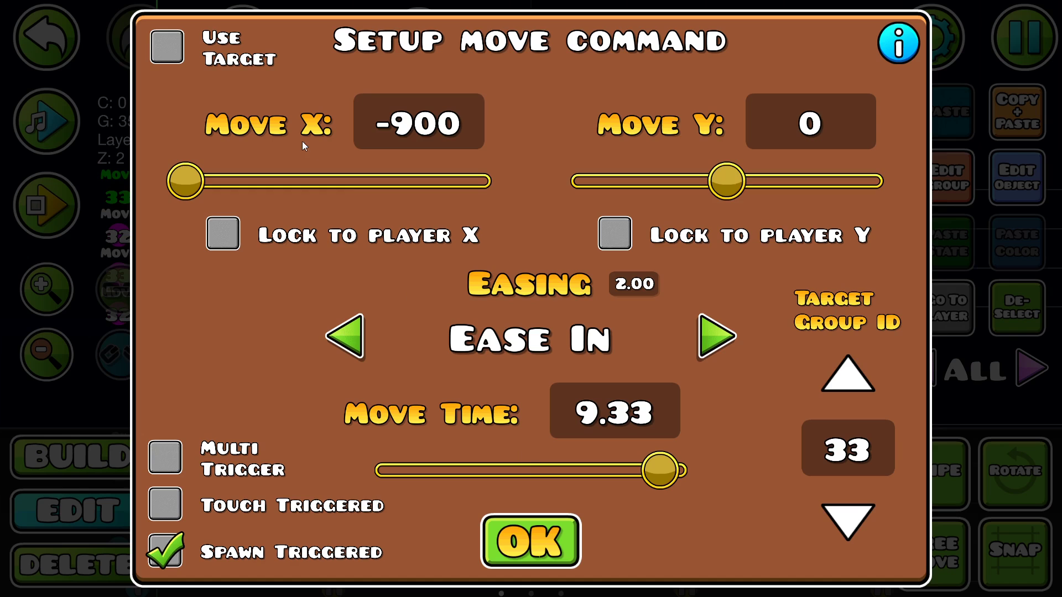
# - Lower the easing rate of the copied Move trigger for group 33 to below 1.66 and apply its setup
pyautogui.click(660, 286)
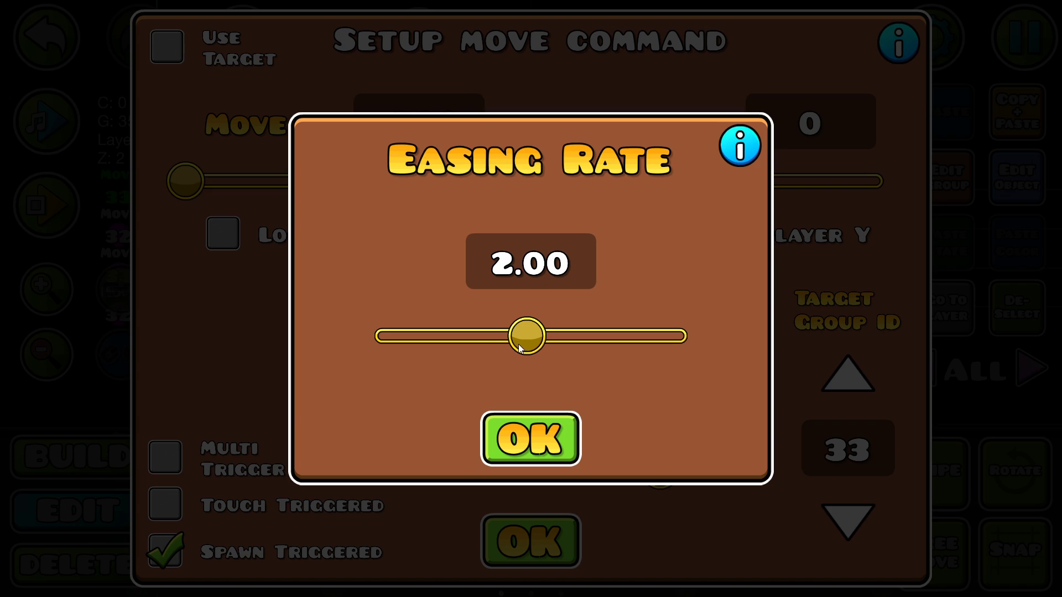
pyautogui.moveTo(520, 348); pyautogui.dragTo(493, 354)
pyautogui.click(525, 437)
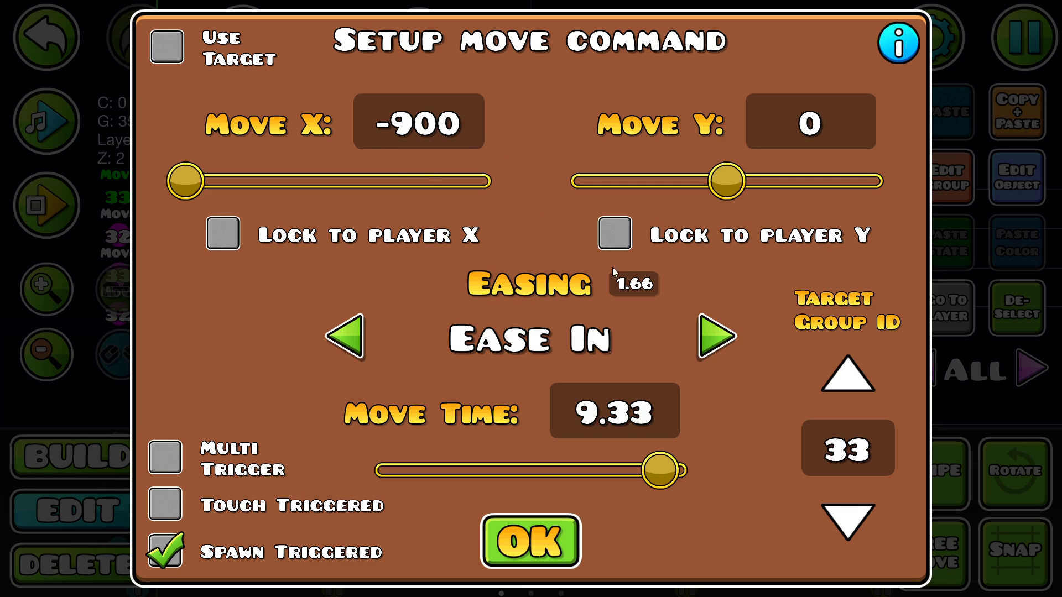
pyautogui.click(619, 284)
pyautogui.moveTo(505, 326); pyautogui.dragTo(446, 377)
pyautogui.click(553, 459)
pyautogui.click(530, 541)
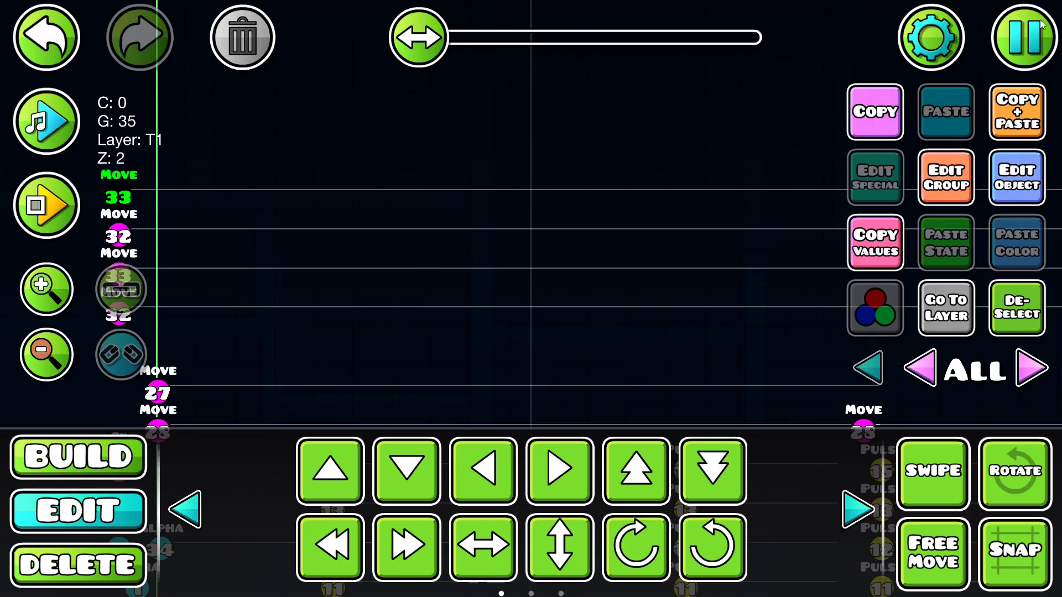